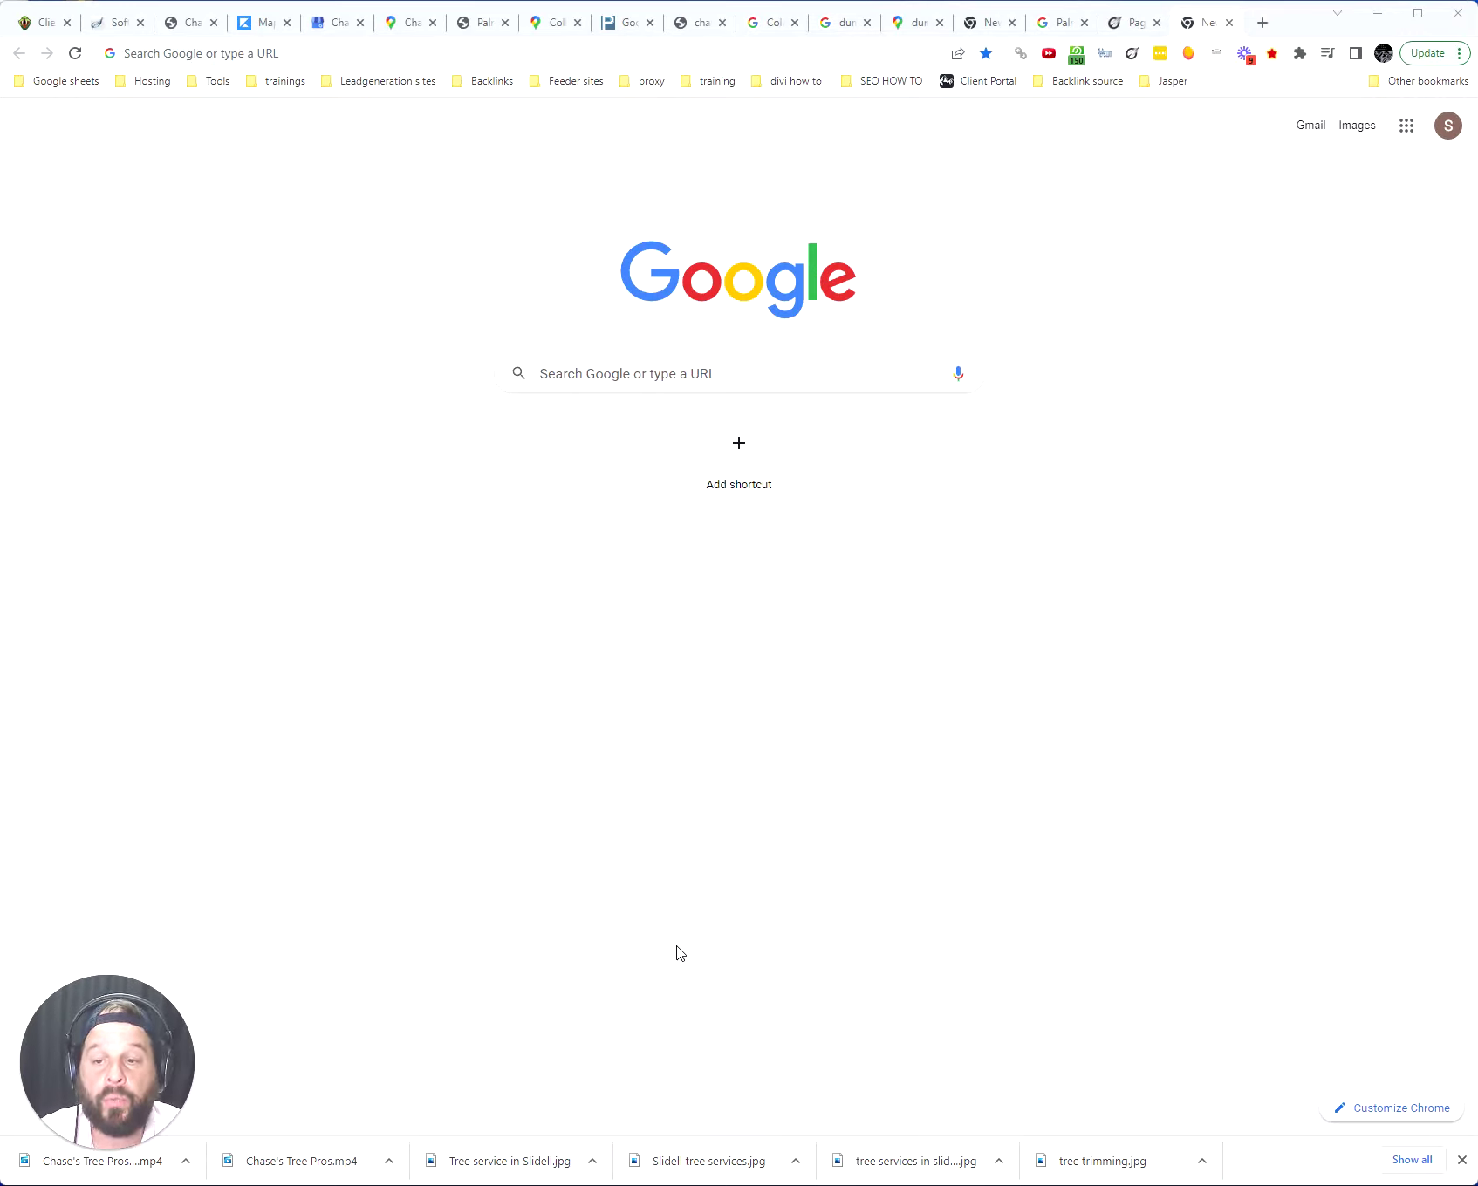
- Search Google for 'google maps' and open the Google Maps site showing the Chalmette area
{"action": "left_click", "coordinate": [790, 375]}
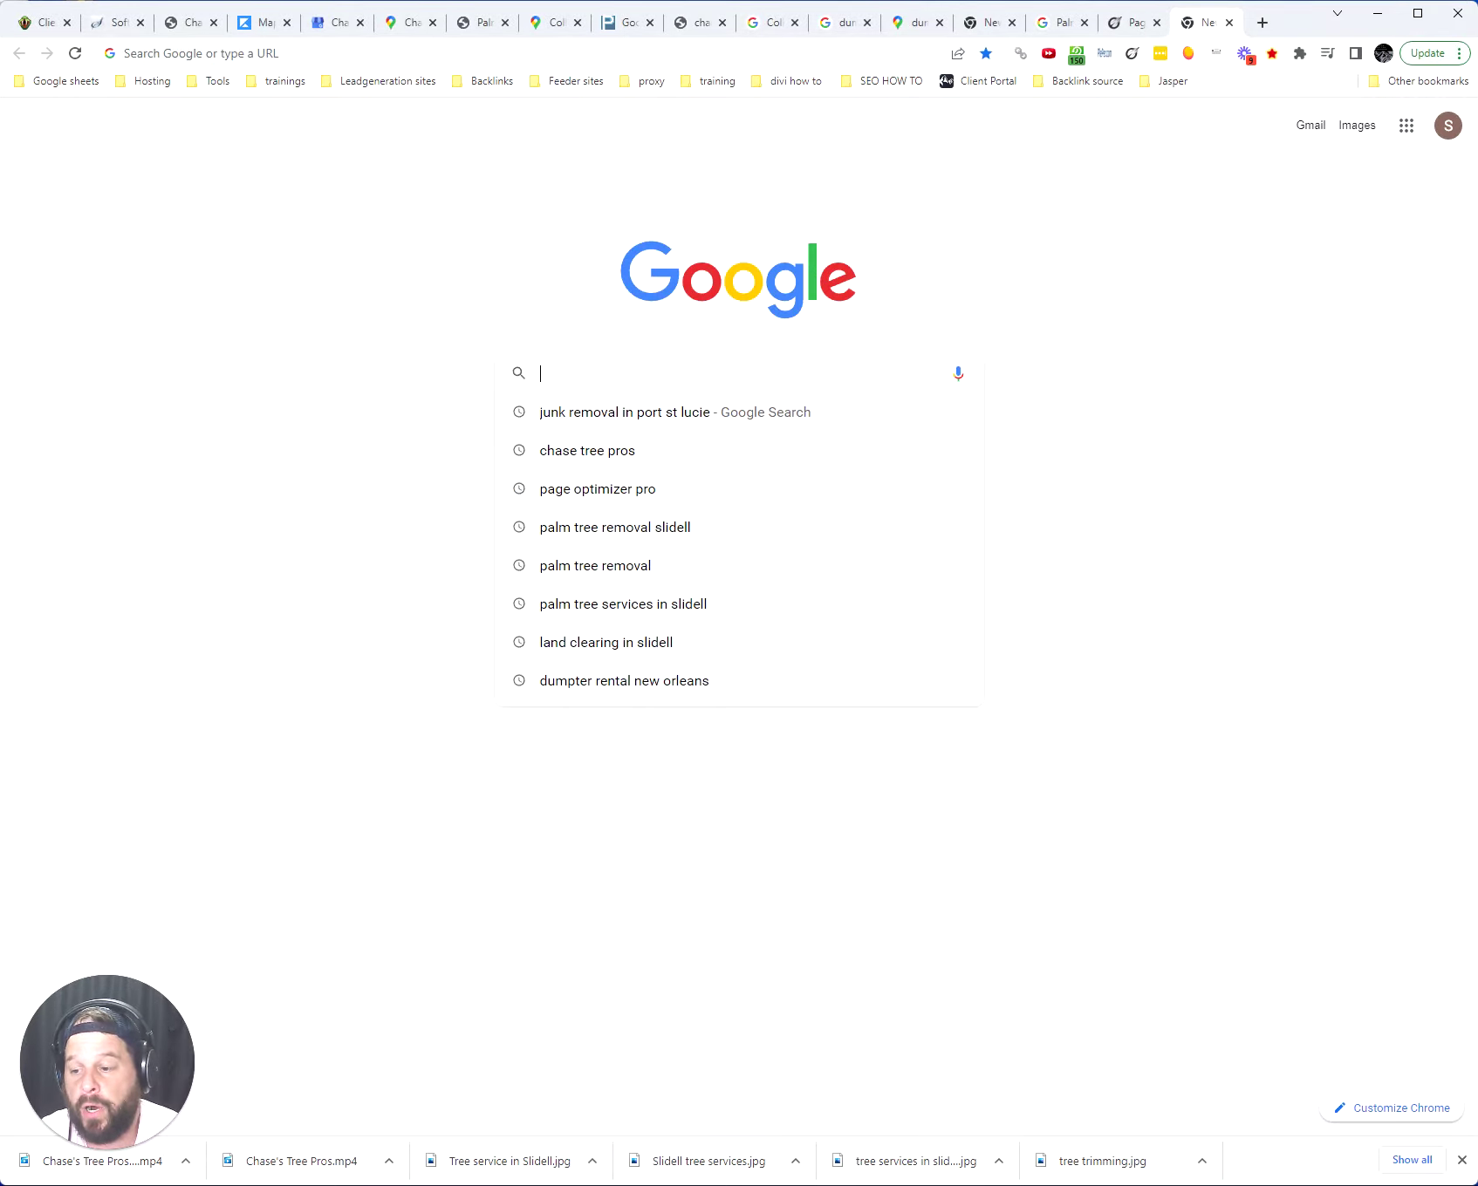
{"action": "type", "text": "pl"}
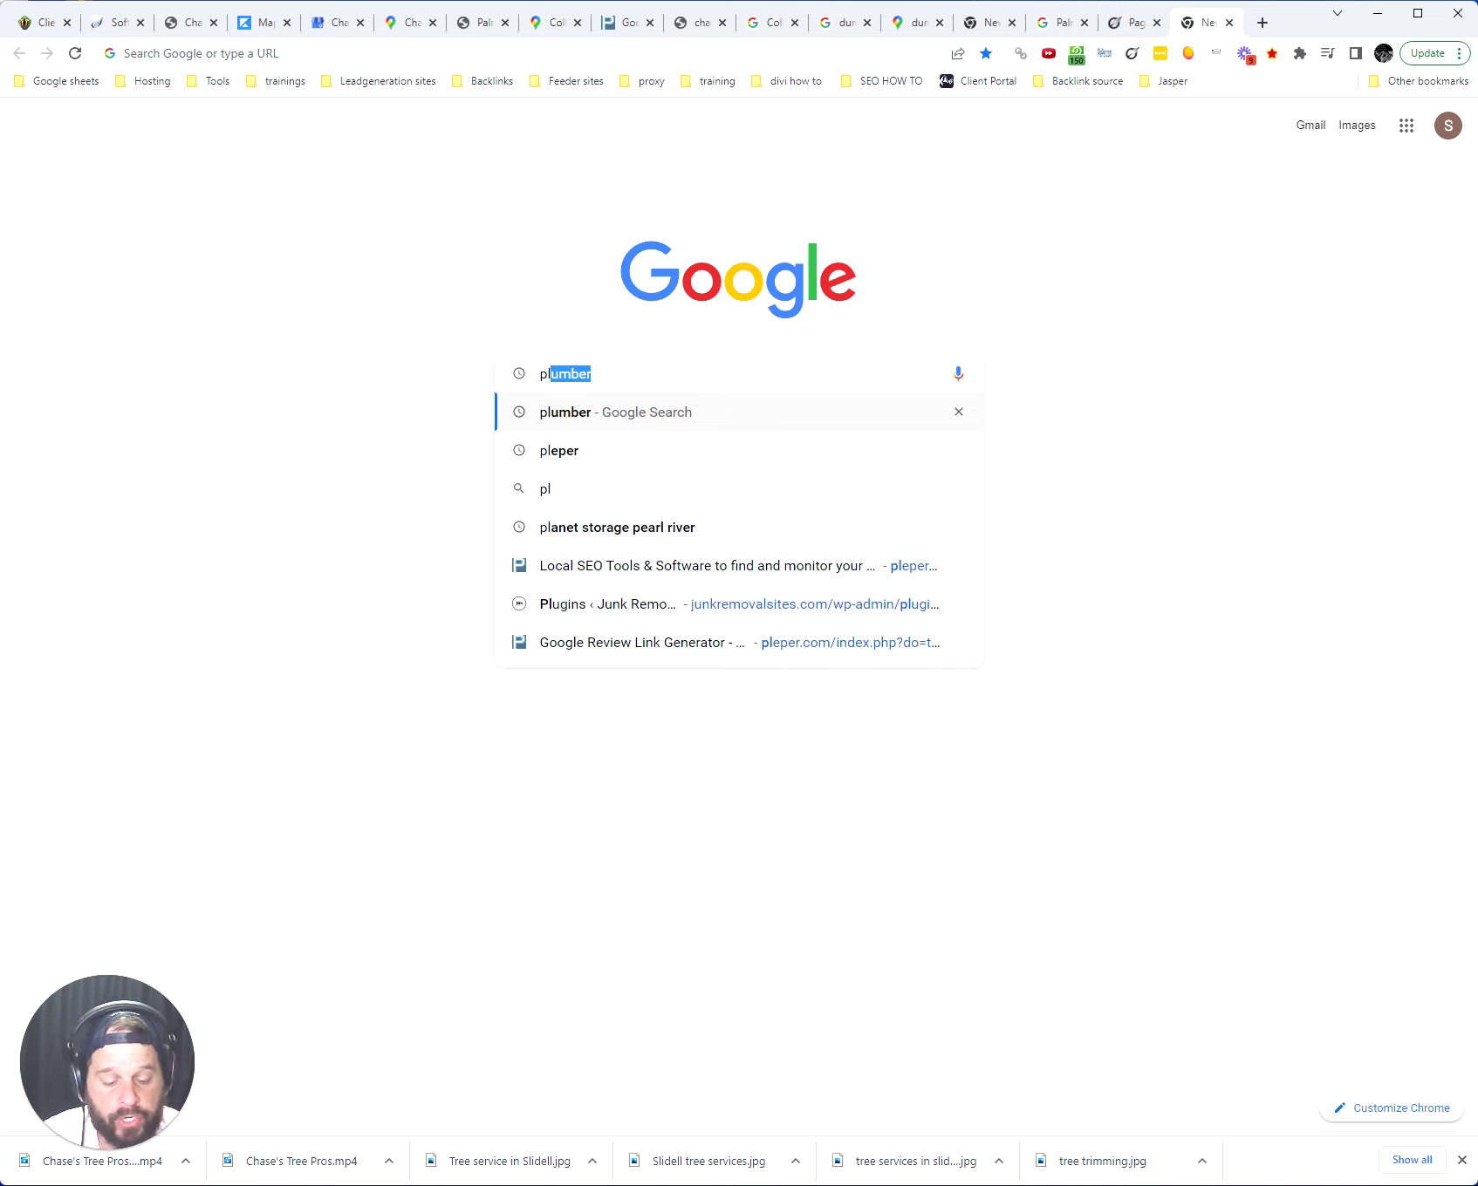
{"action": "key", "text": "BackSpace"}
{"action": "key", "text": "BackSpace"}
{"action": "key", "text": "BackSpace"}
{"action": "type", "text": "g"}
{"action": "key", "text": "BackSpace"}
{"action": "type", "text": "googl"}
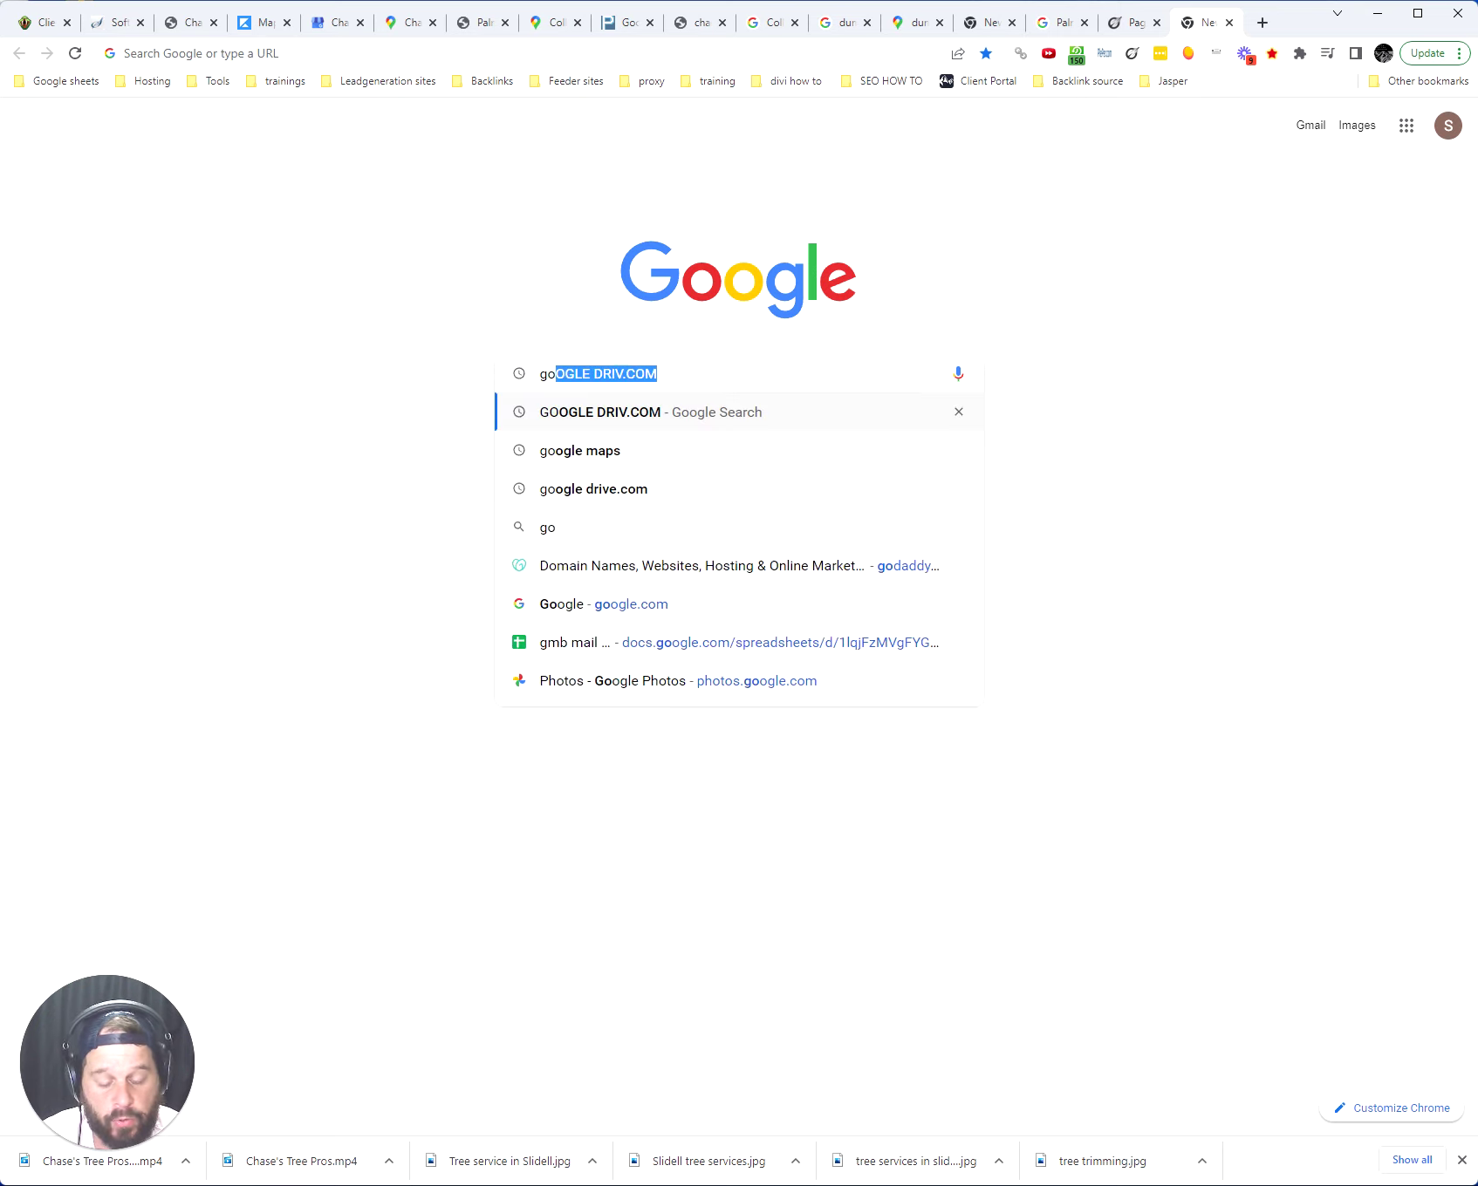
{"action": "type", "text": "e maos"}
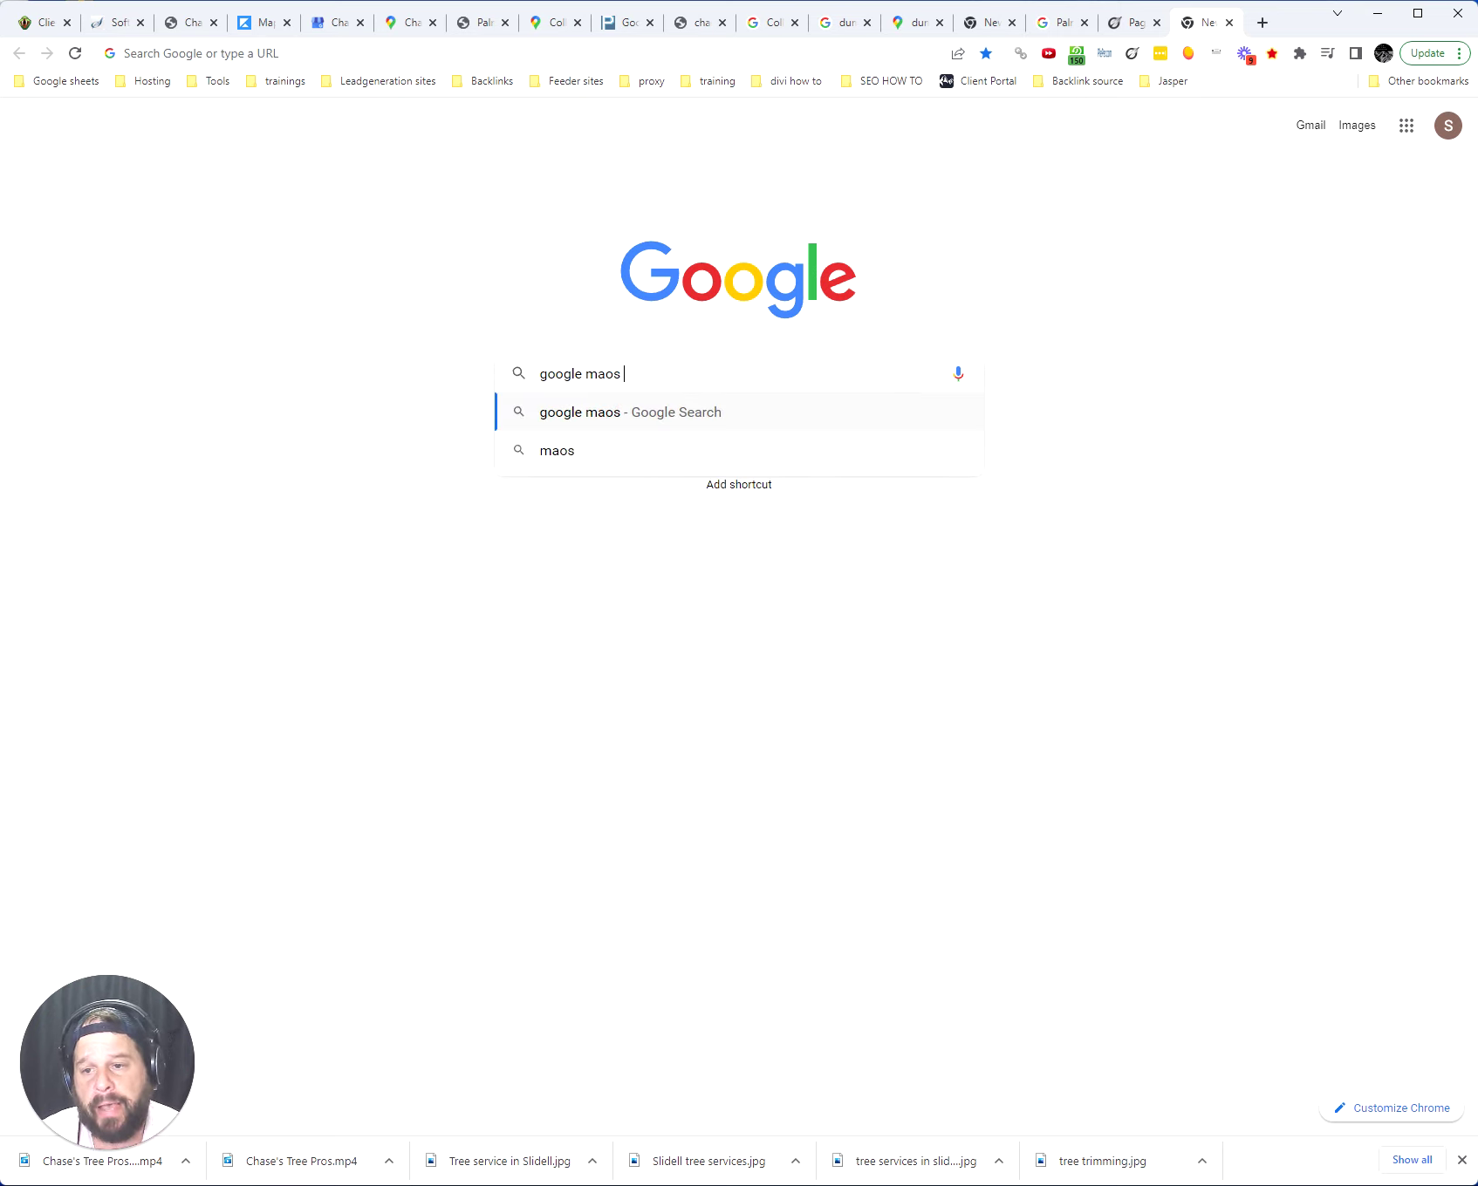
{"action": "key", "text": "BackSpace"}
{"action": "key", "text": "BackSpace"}
{"action": "type", "text": "pps"}
{"action": "key", "text": "BackSpace"}
{"action": "key", "text": "BackSpace"}
{"action": "type", "text": "s"}
{"action": "key", "text": "Return"}
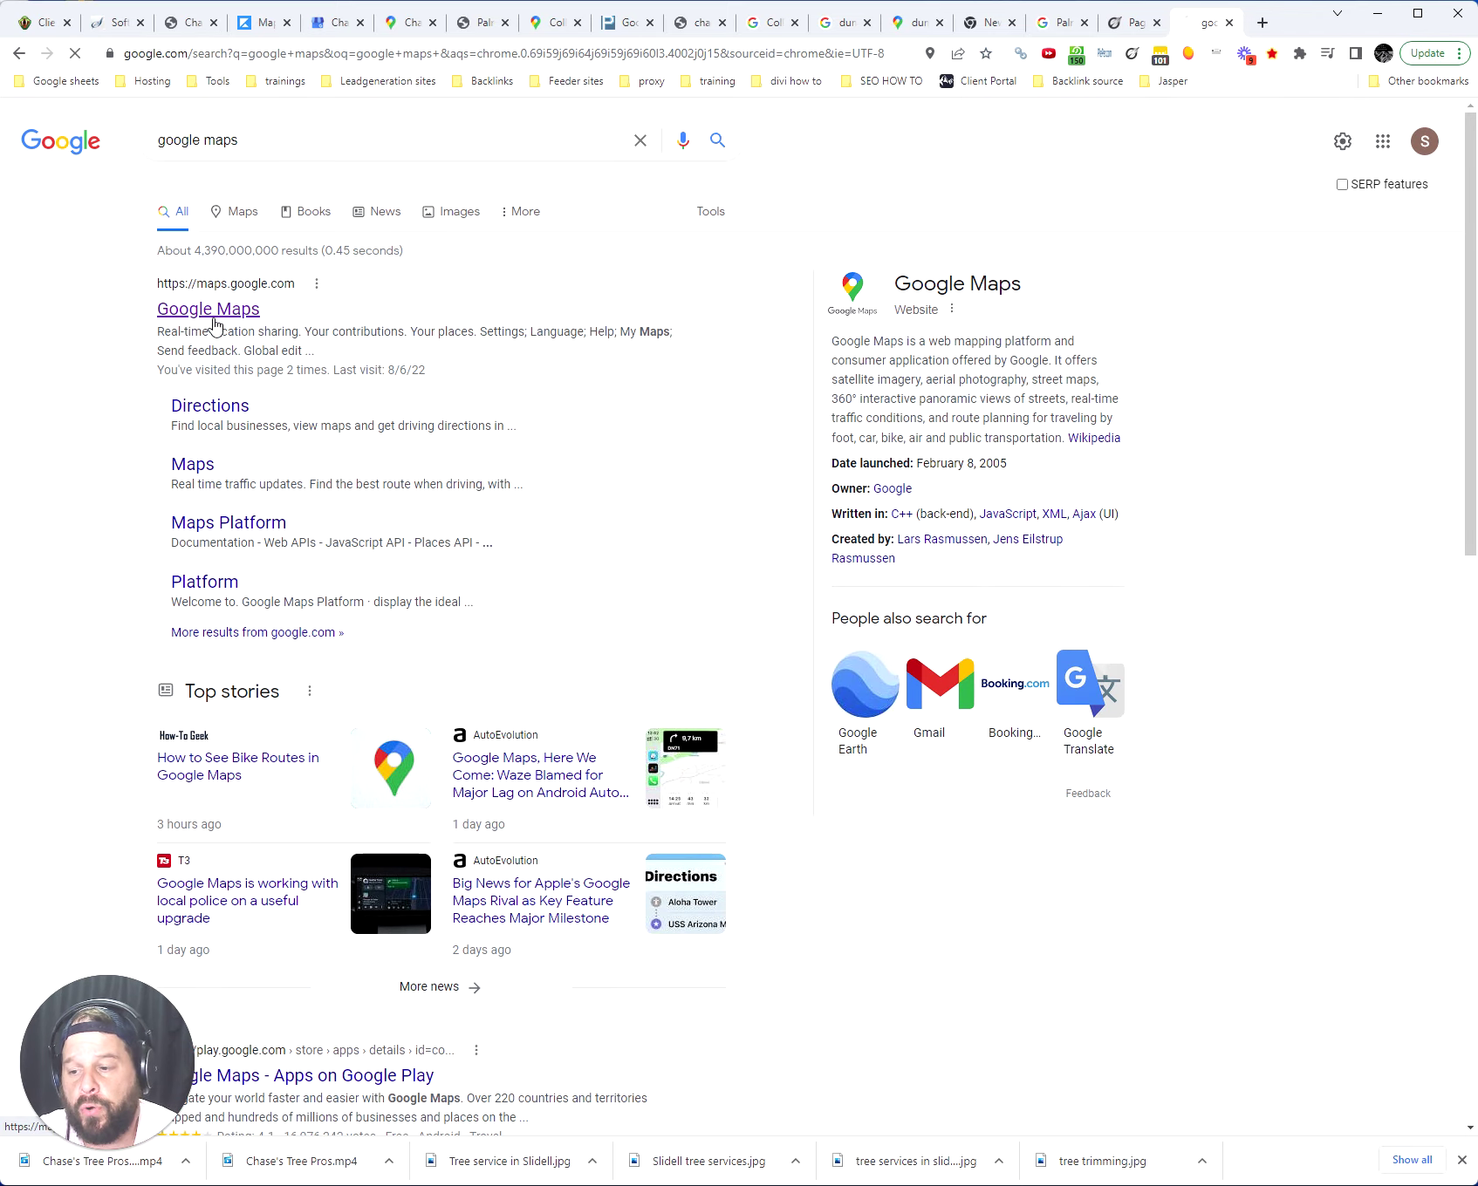
{"action": "left_click", "coordinate": [214, 326]}
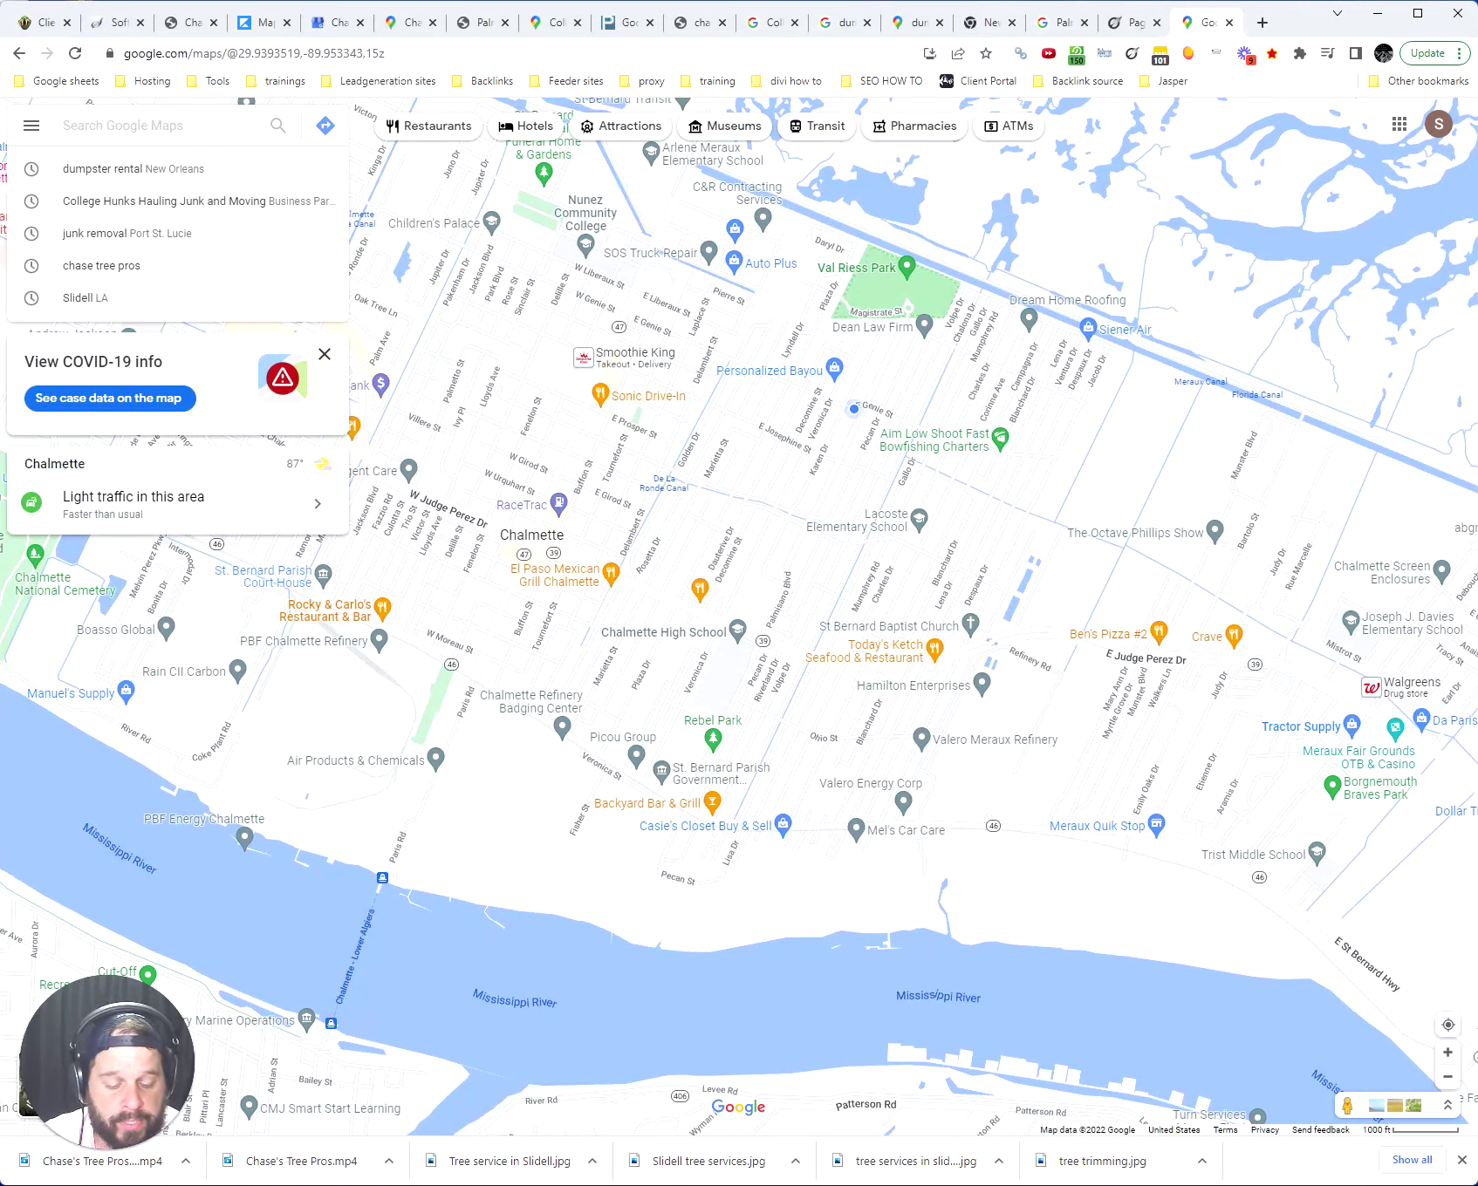
- Search Maps for 'plumner' and open the Flo Right Plumbing Repair listing from the results
{"action": "type", "text": "plumner"}
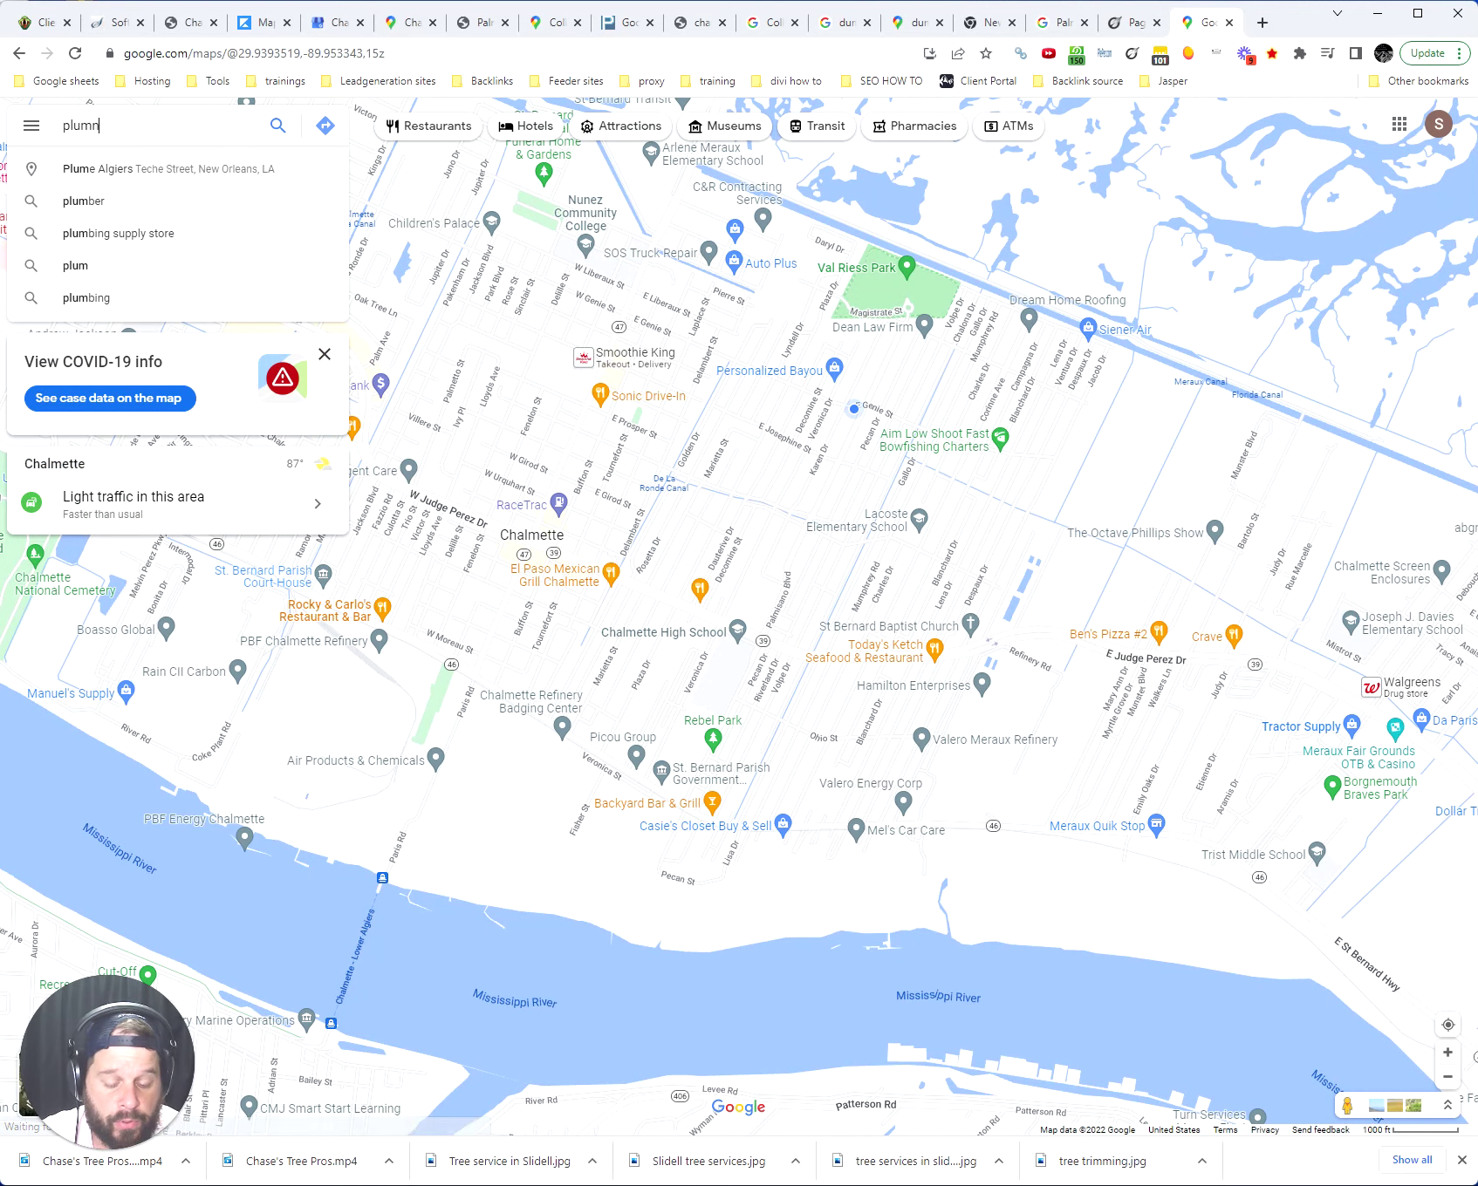
{"action": "key", "text": "Return"}
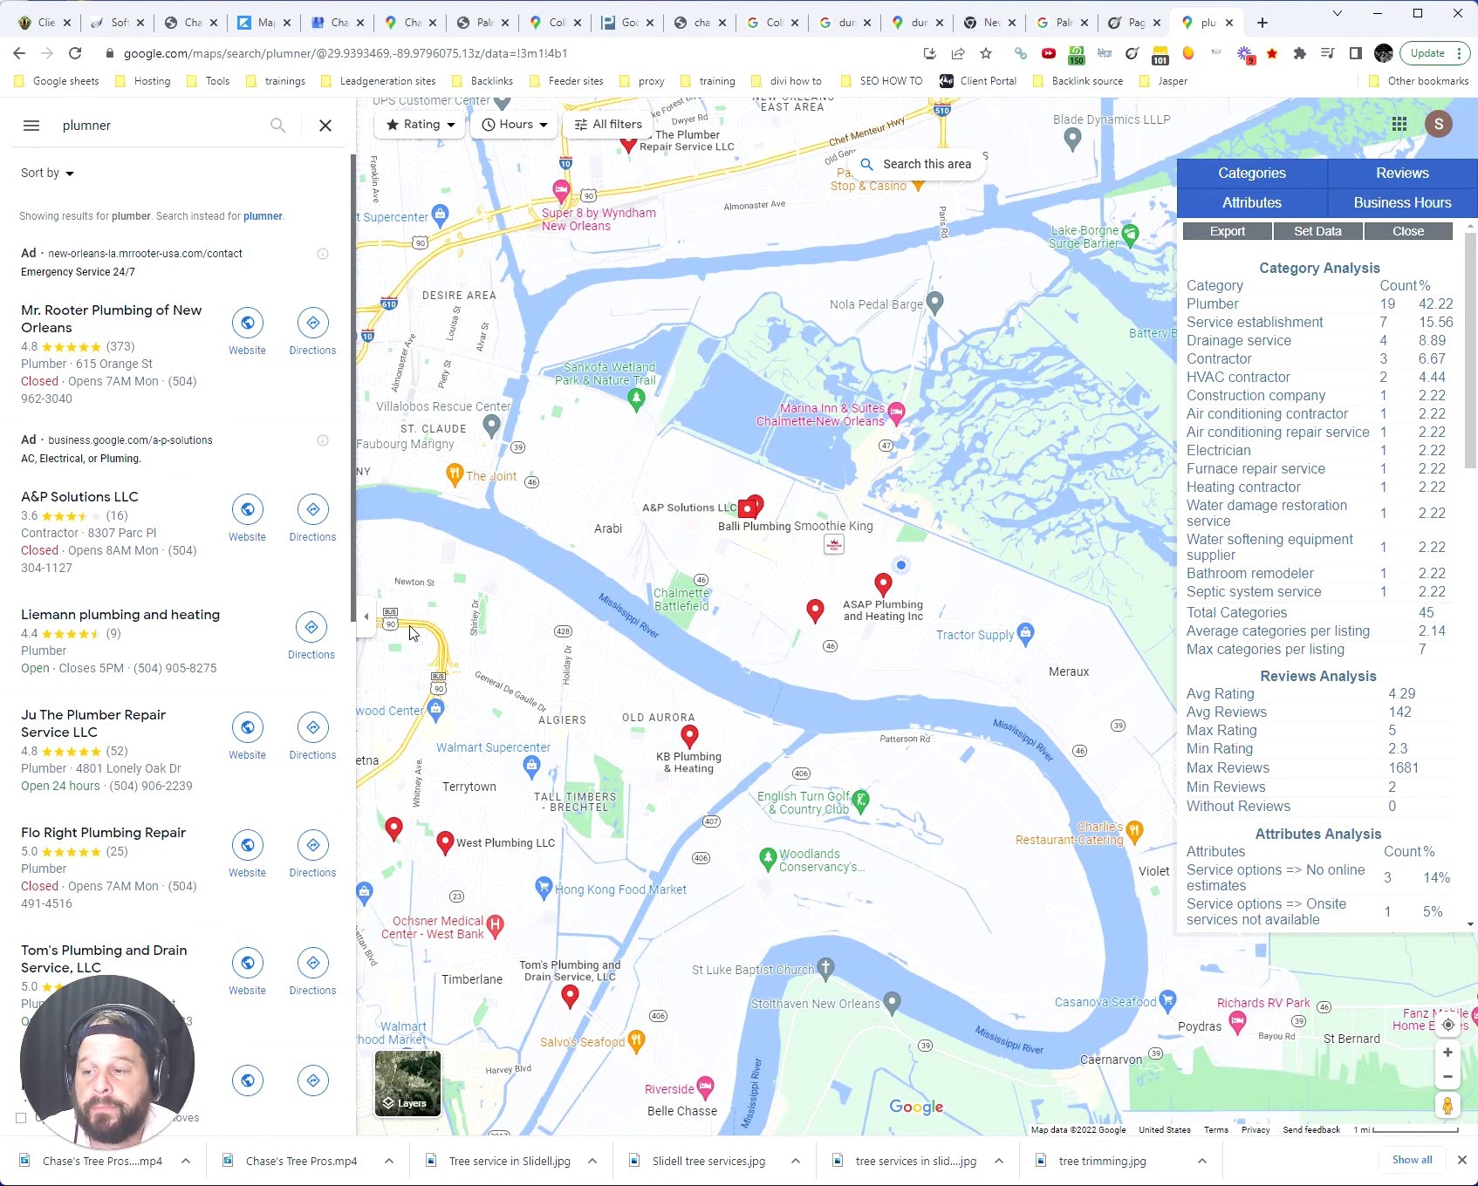
{"action": "scroll", "coordinate": [237, 721], "scroll_direction": "down", "scroll_amount": 4}
{"action": "scroll", "coordinate": [175, 873], "scroll_direction": "up", "scroll_amount": 1}
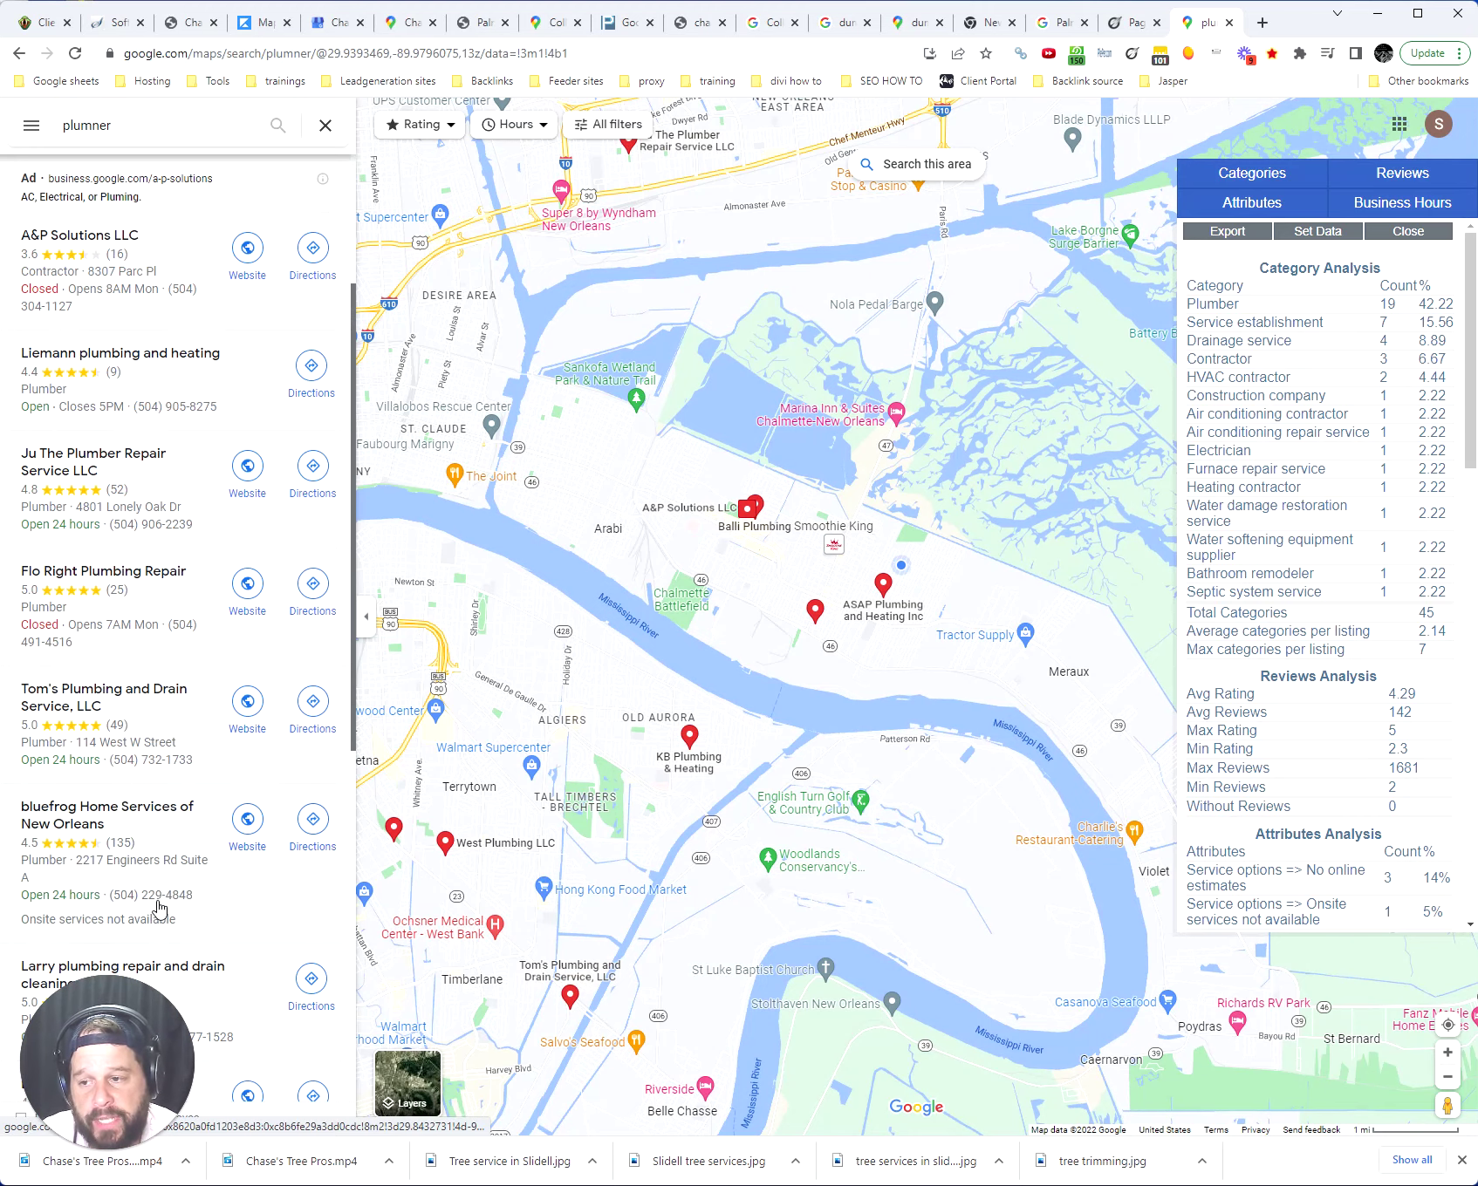
{"action": "left_click", "coordinate": [107, 615]}
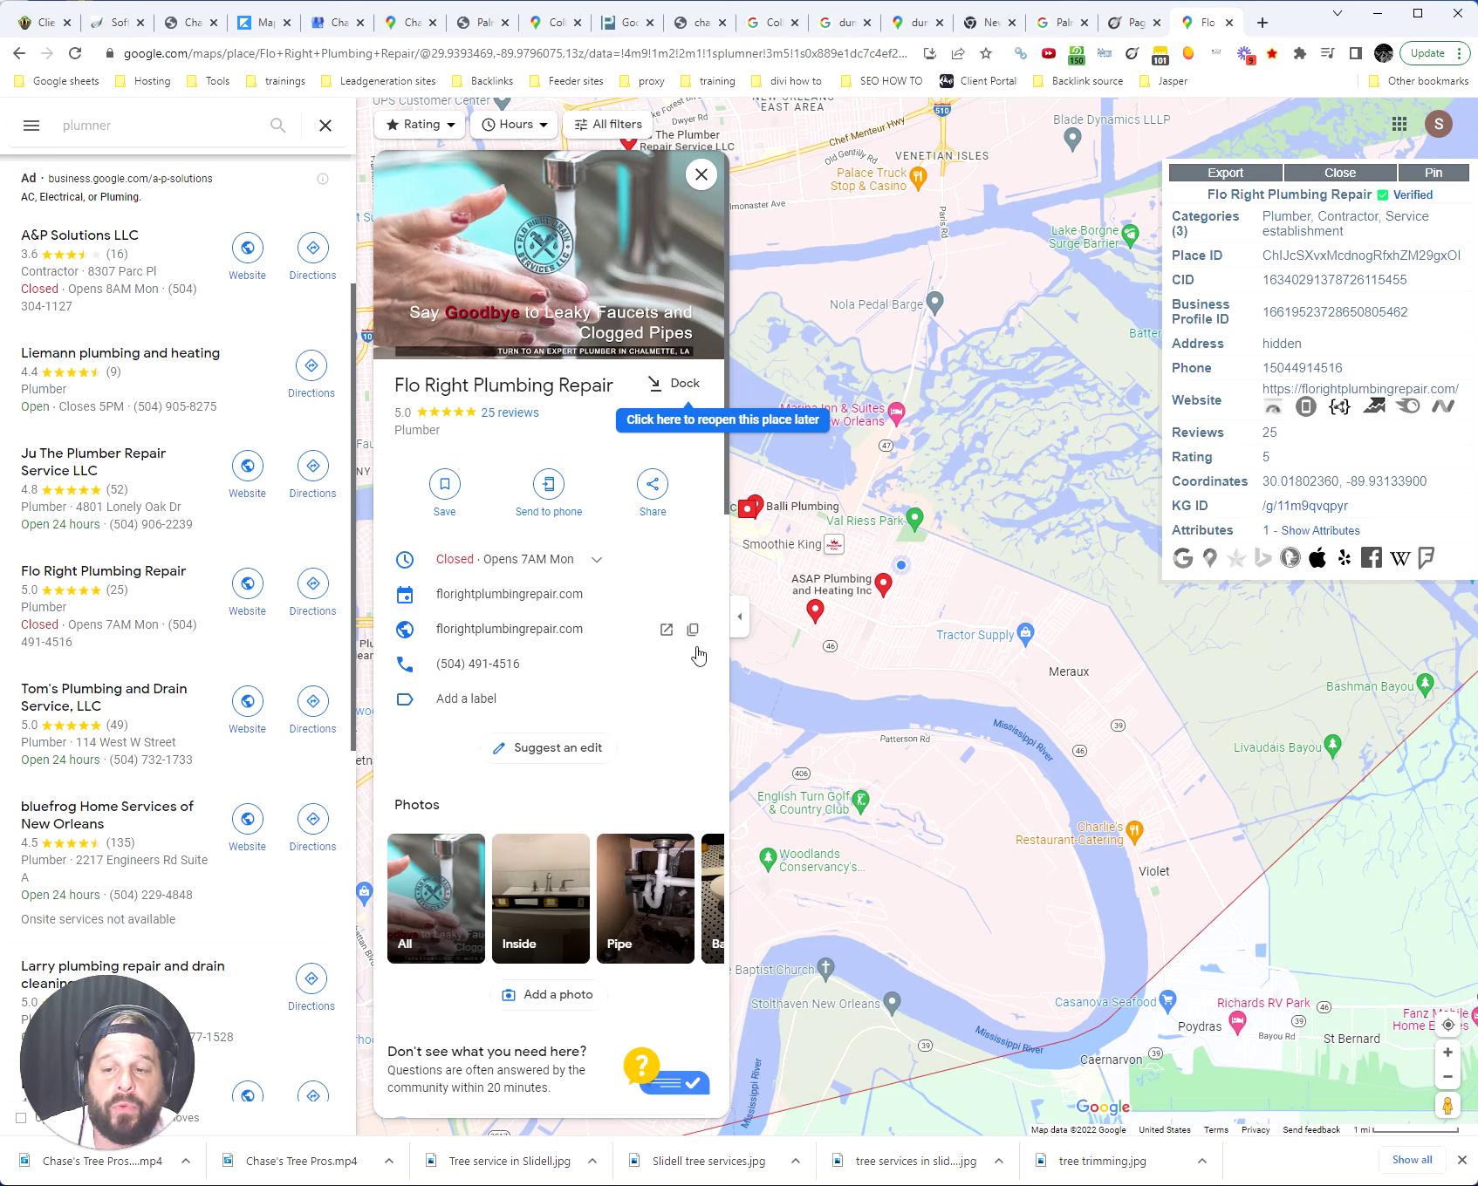
- Copy the Flo Right Plumbing Repair share link, load it from the address bar, then start a new tab
{"action": "left_click", "coordinate": [666, 493]}
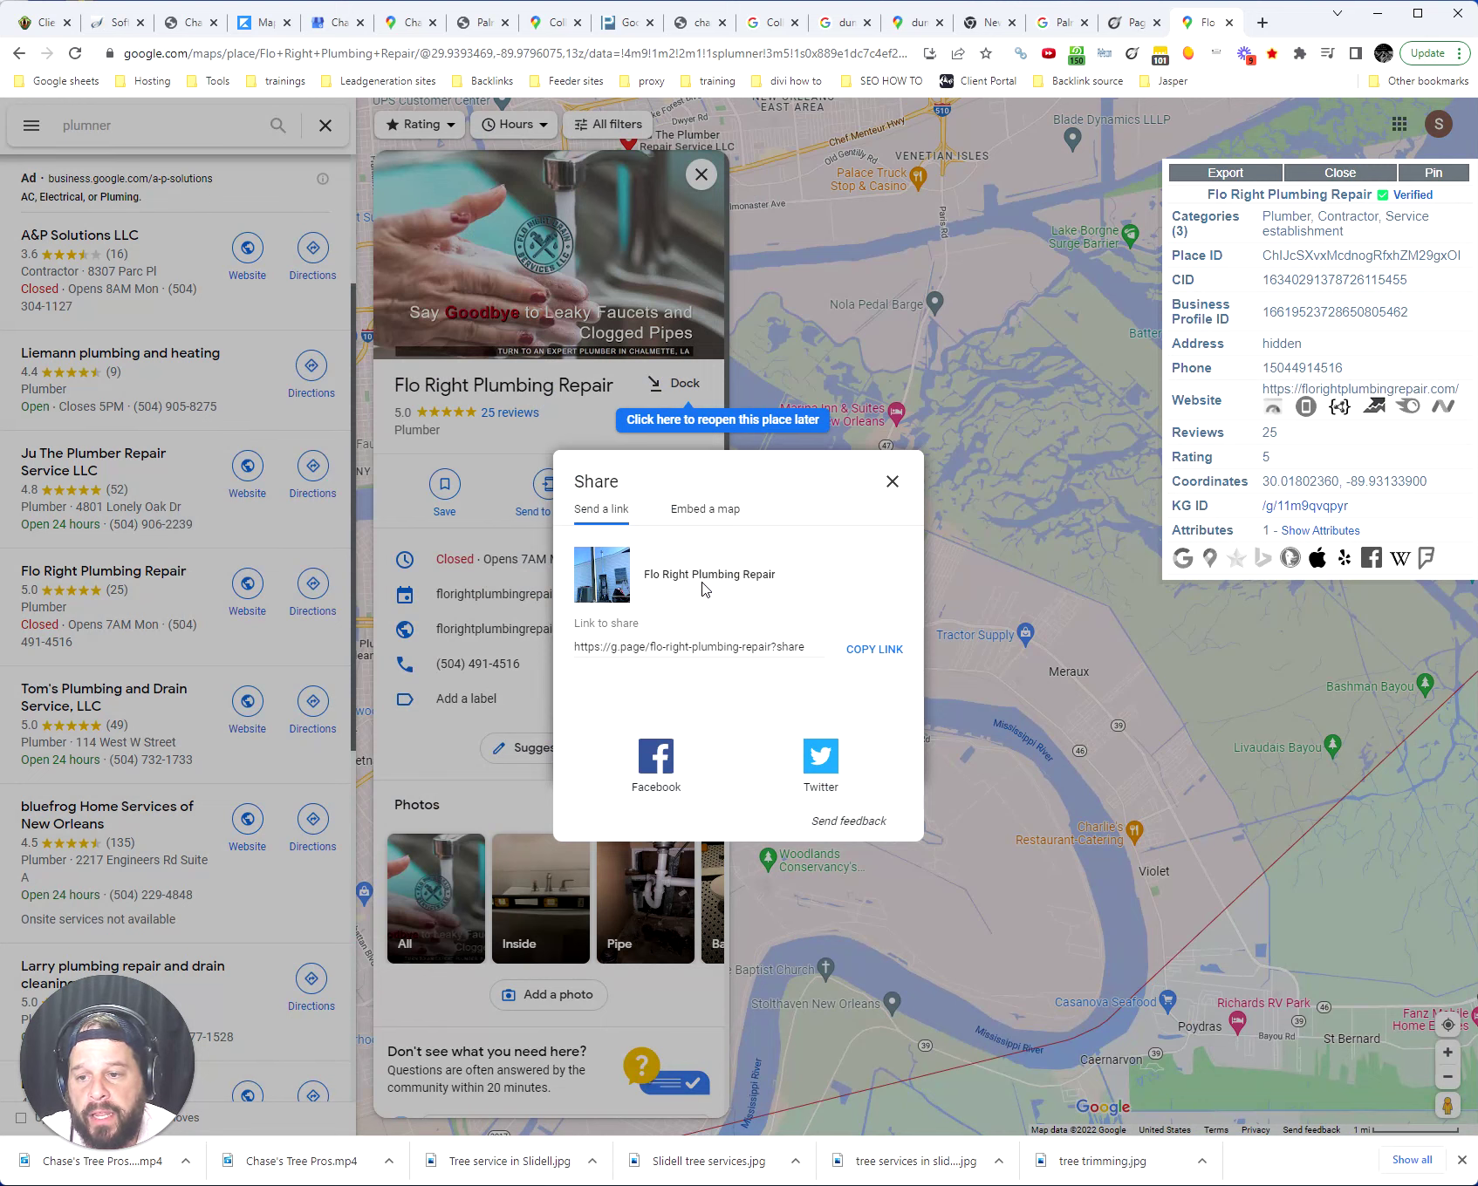
{"action": "left_click", "coordinate": [876, 651]}
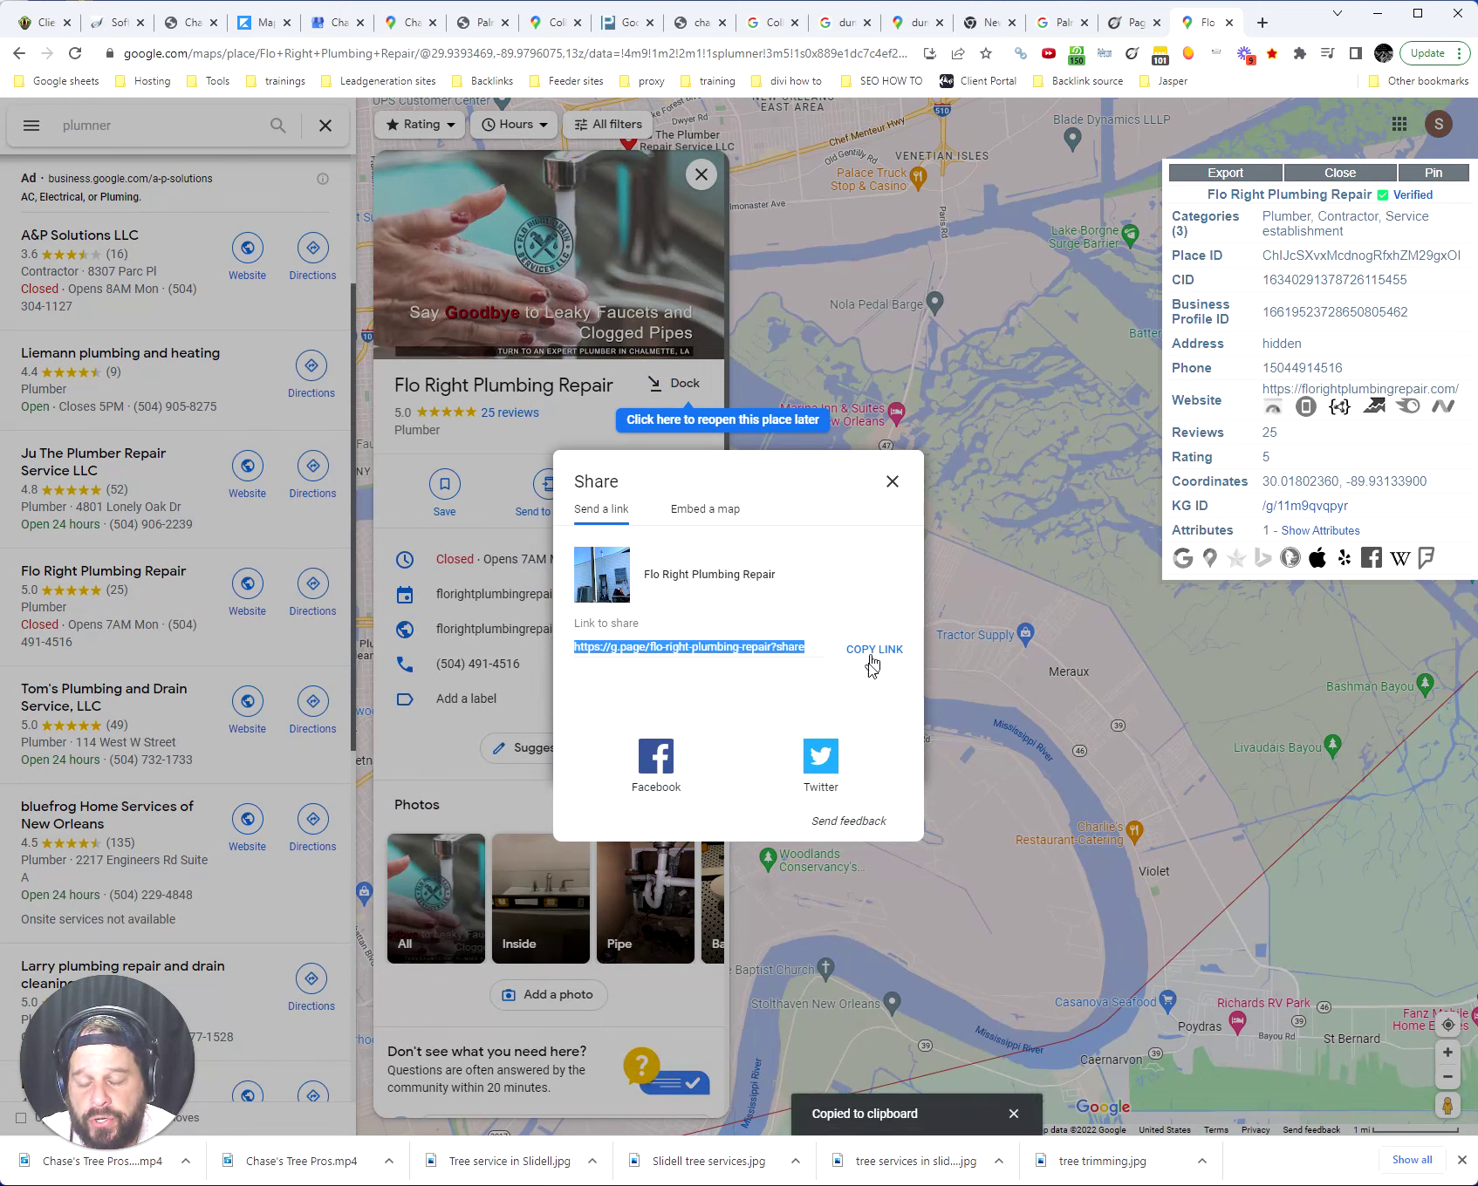
{"action": "left_click", "coordinate": [453, 54]}
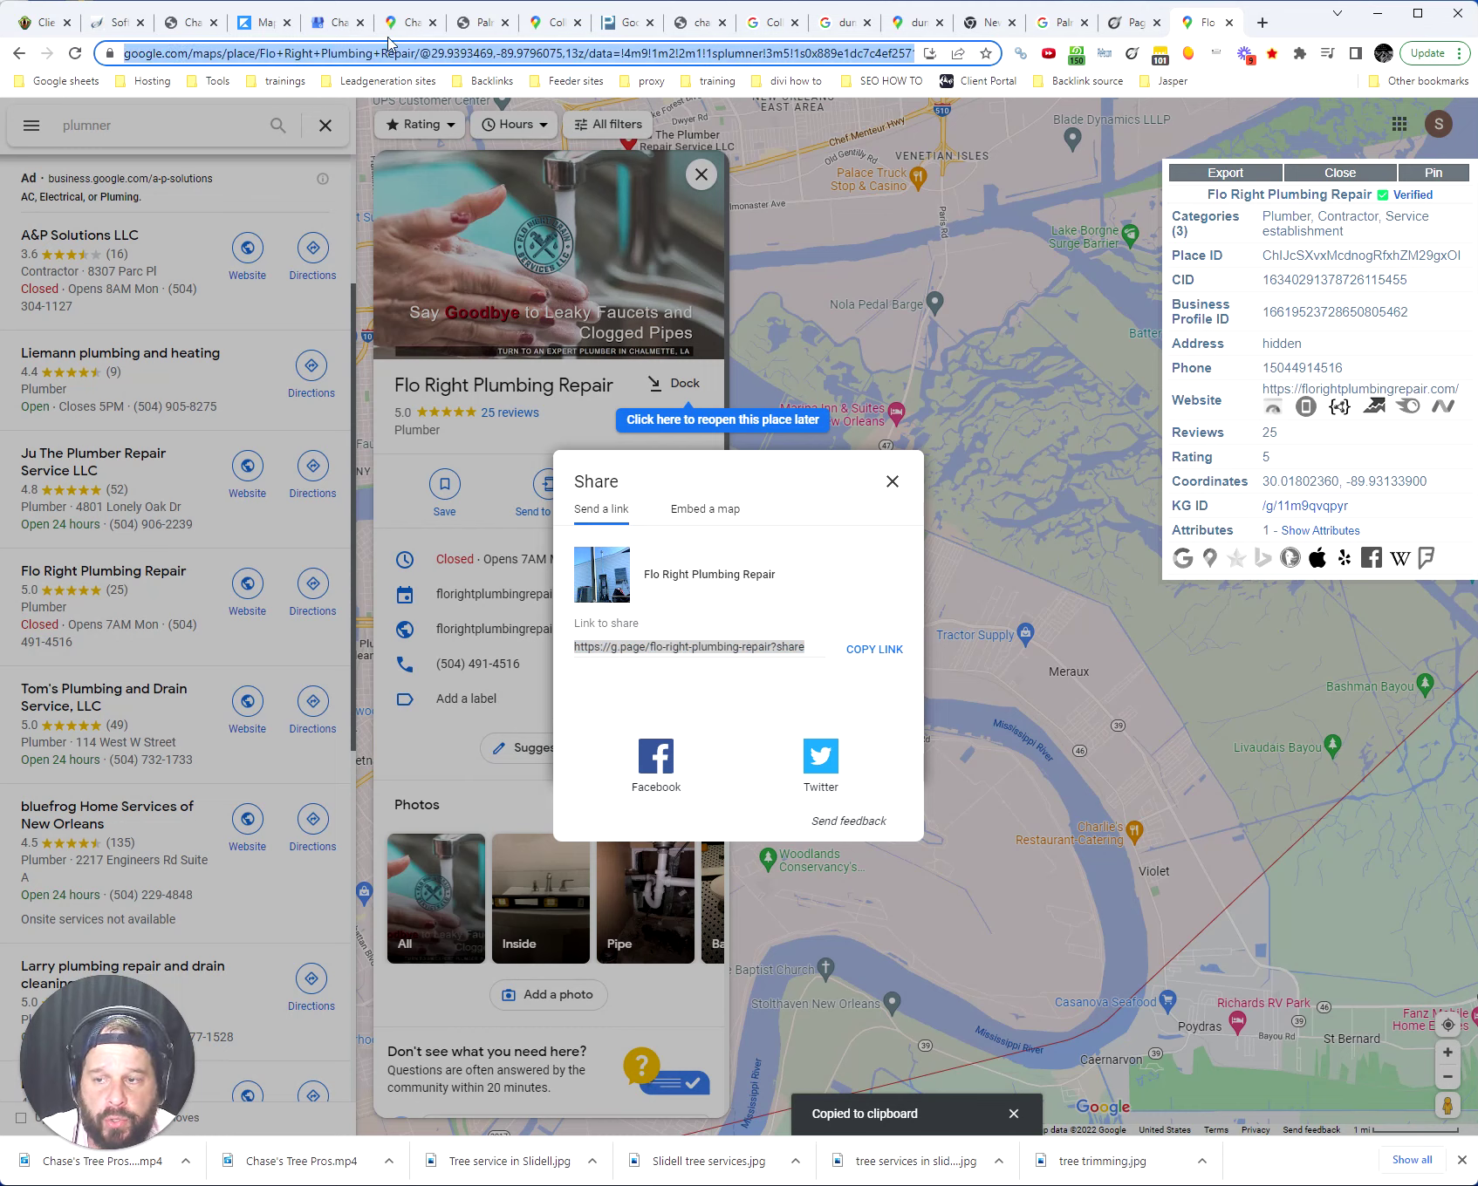
{"action": "key", "text": "ctrl+v"}
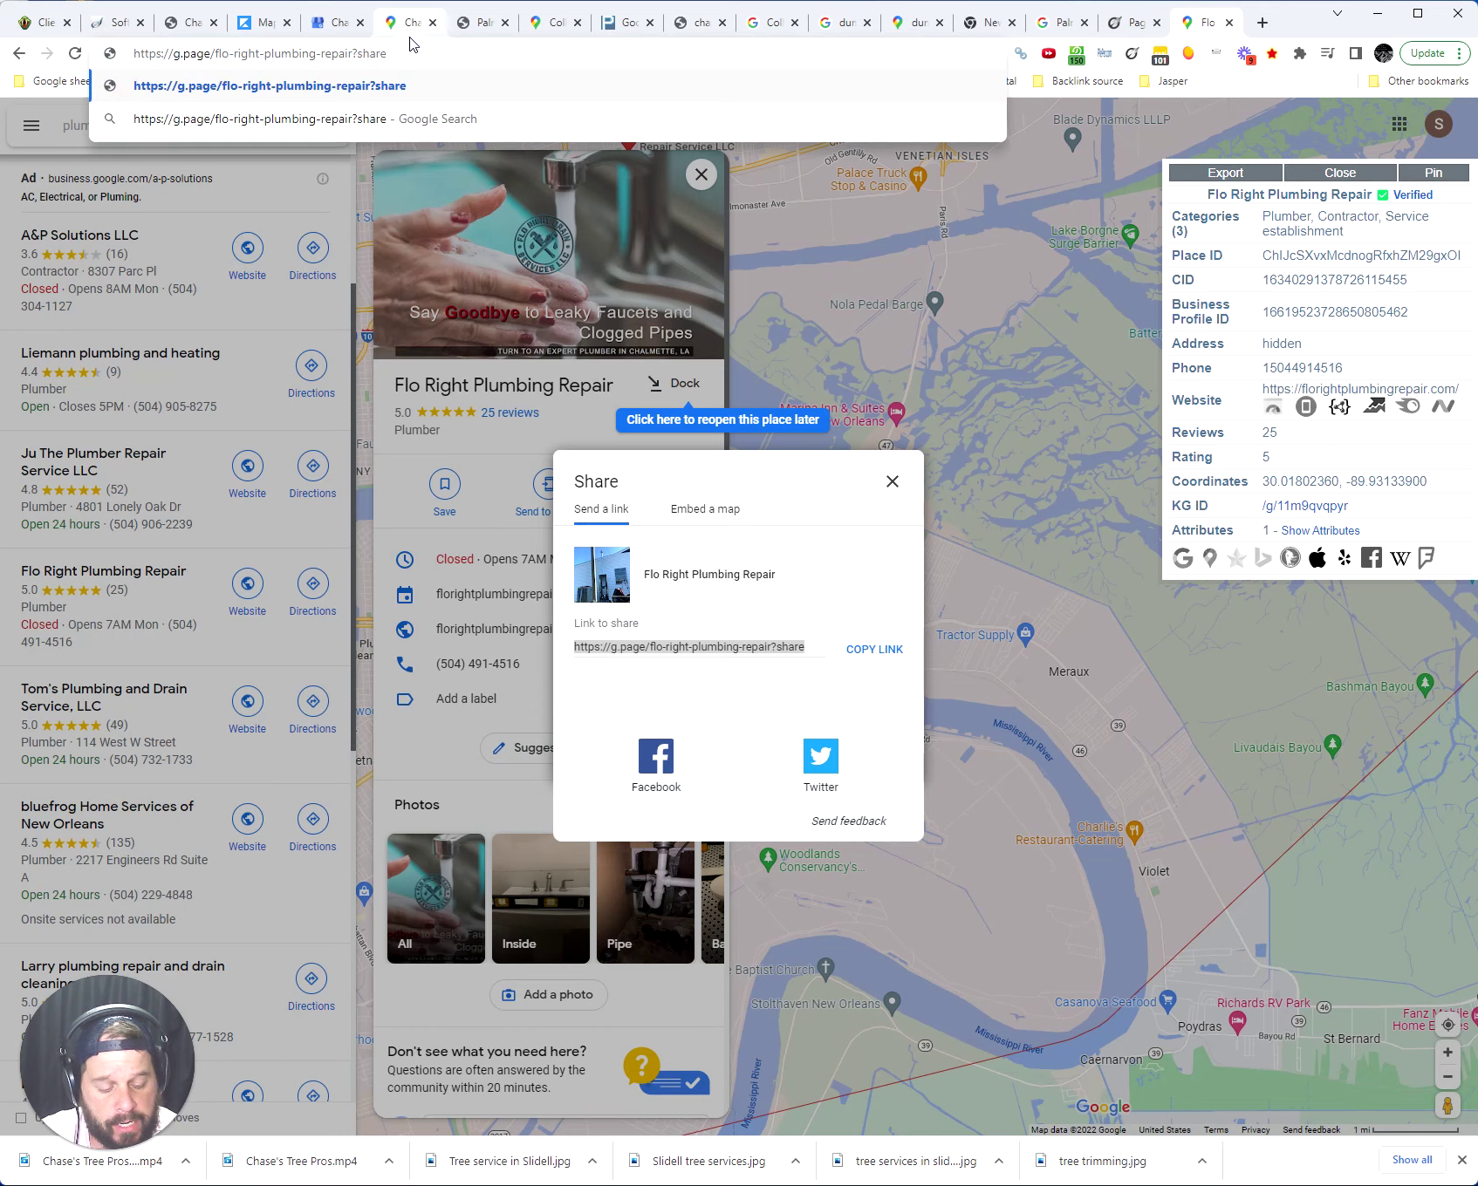
{"action": "key", "text": "Return"}
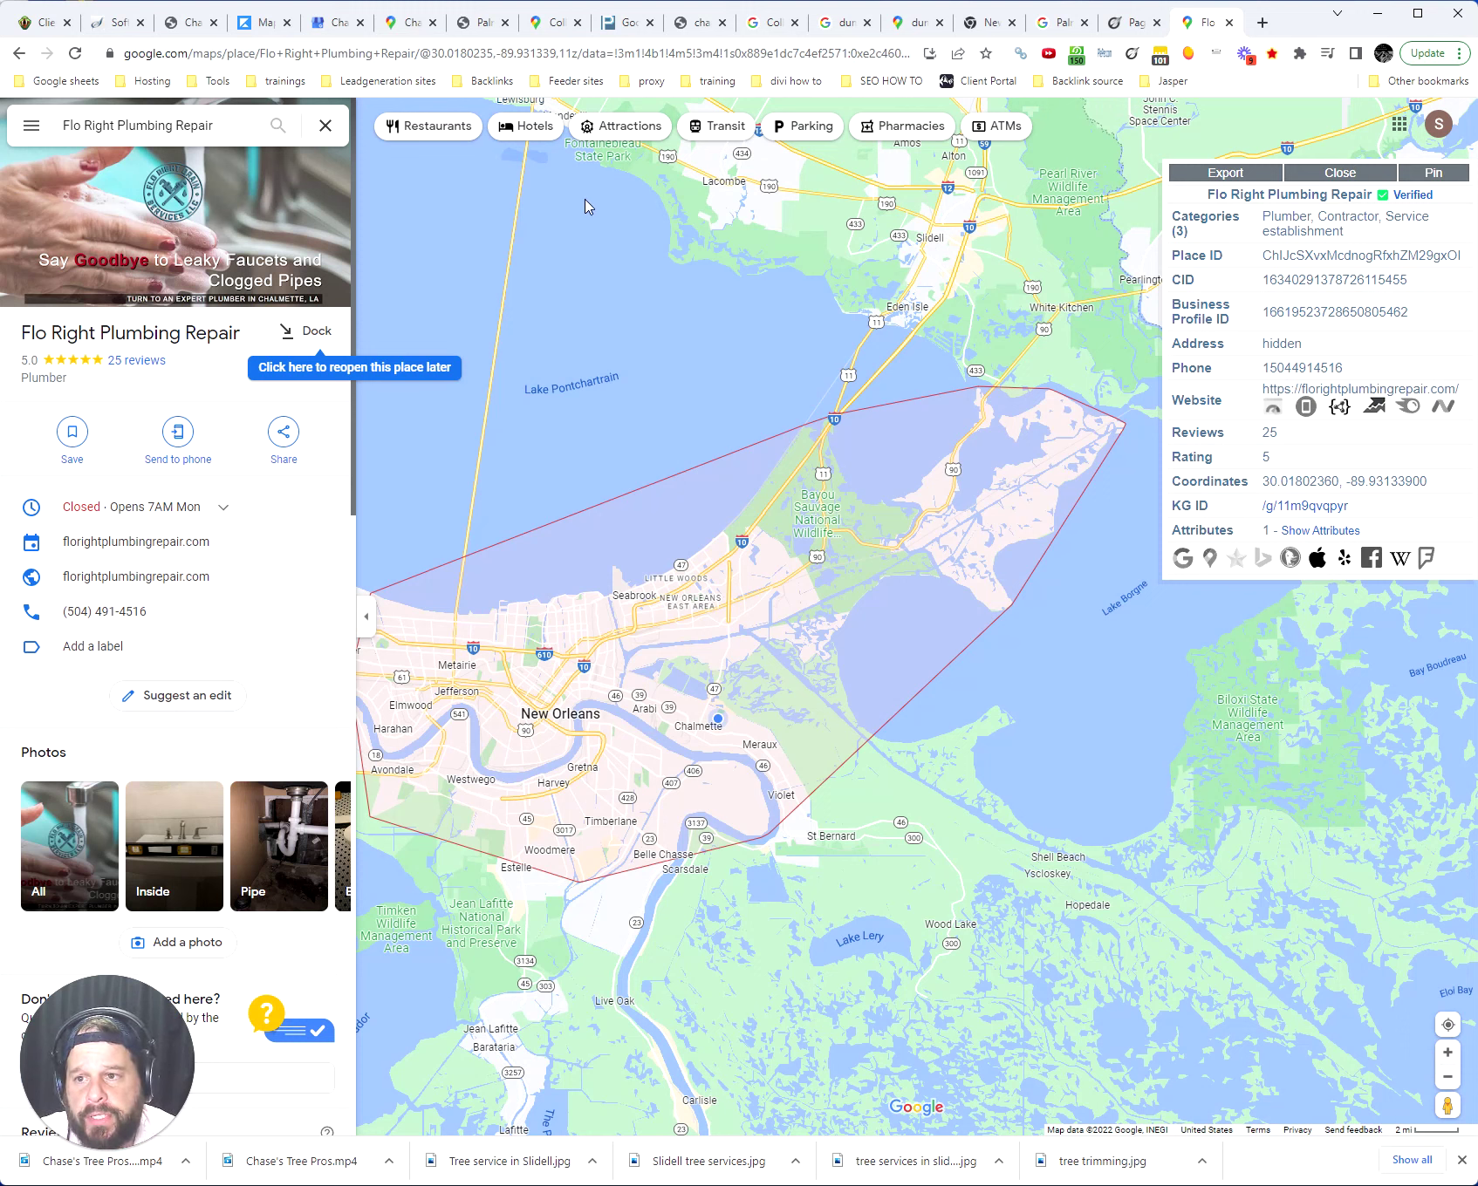
{"action": "left_click", "coordinate": [594, 56]}
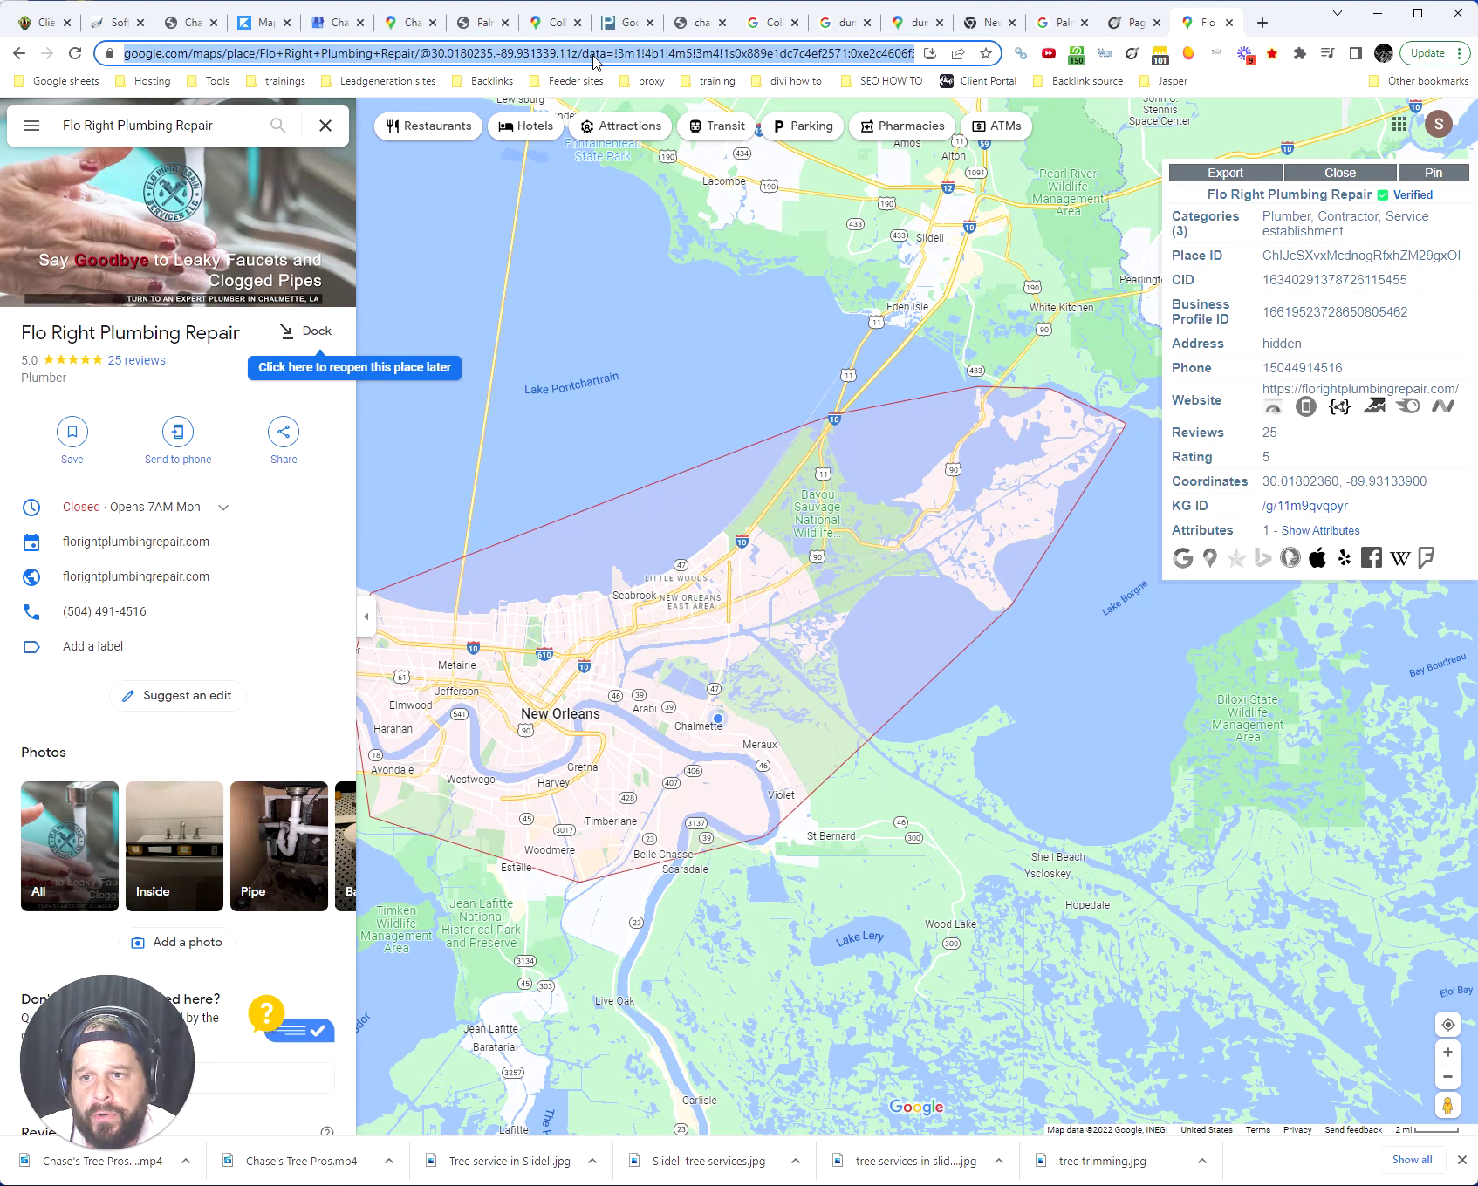
{"action": "left_click", "coordinate": [1260, 24]}
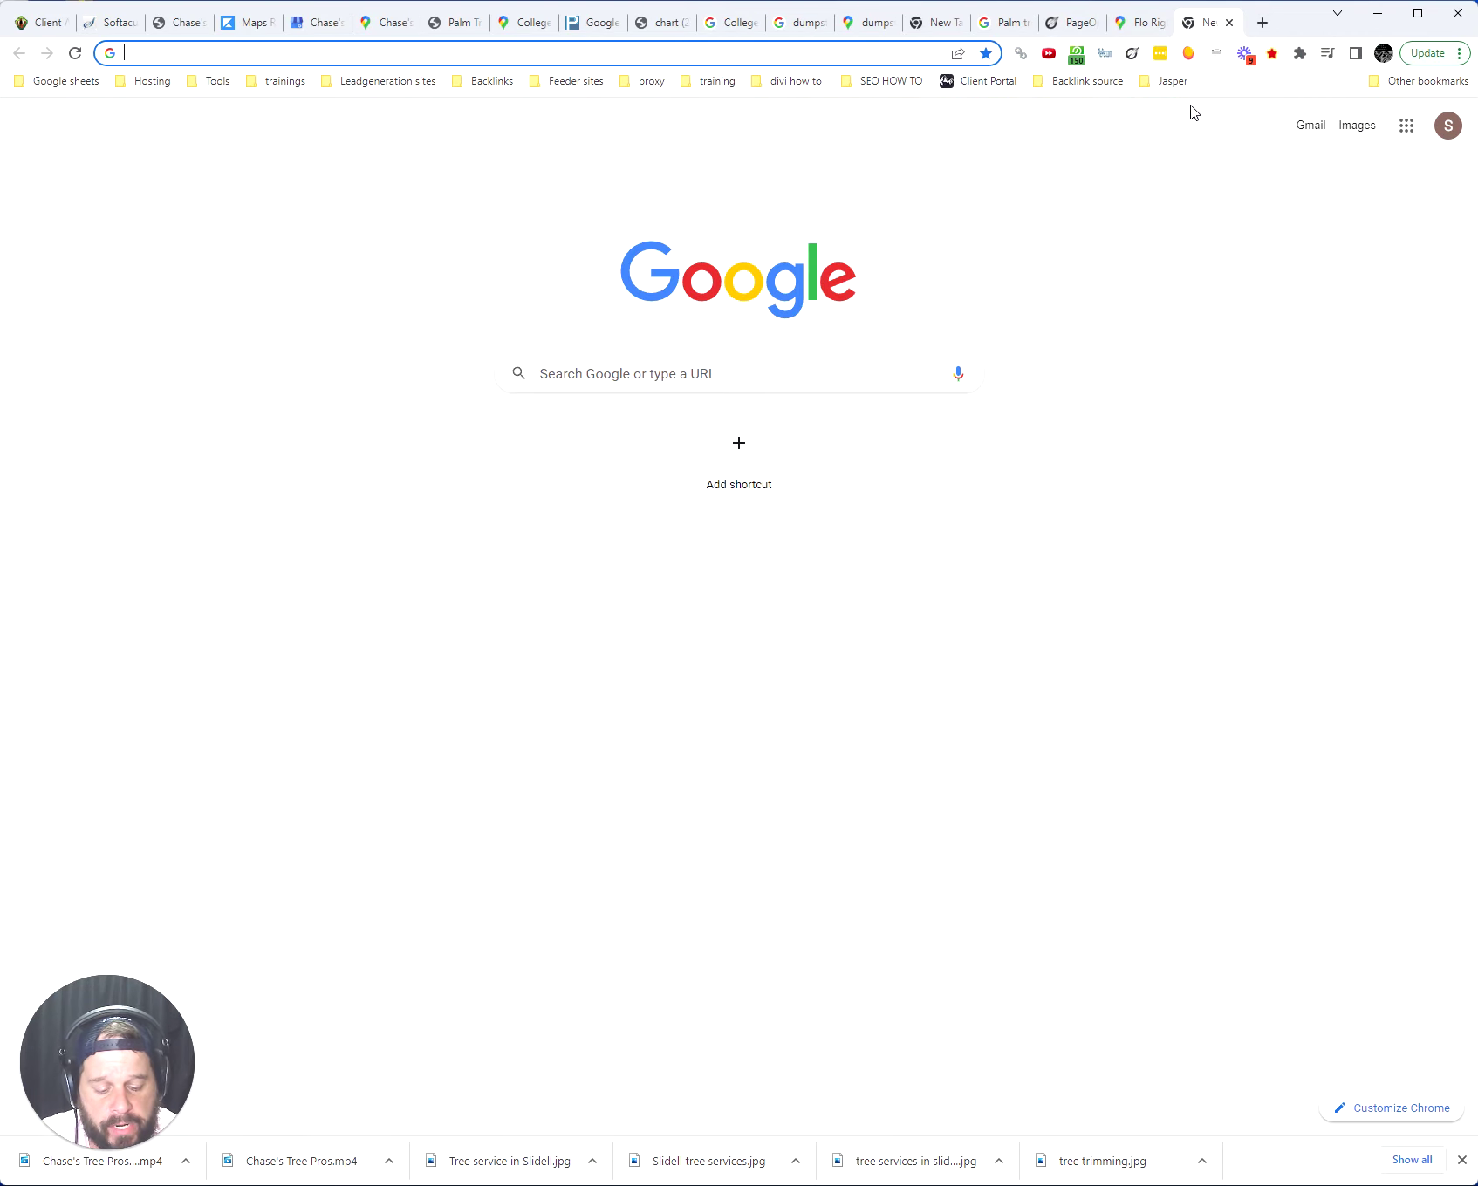
- Go to PlePer's Tools > Google Review Link Generator form, then start another new tab
{"action": "type", "text": "pleper"}
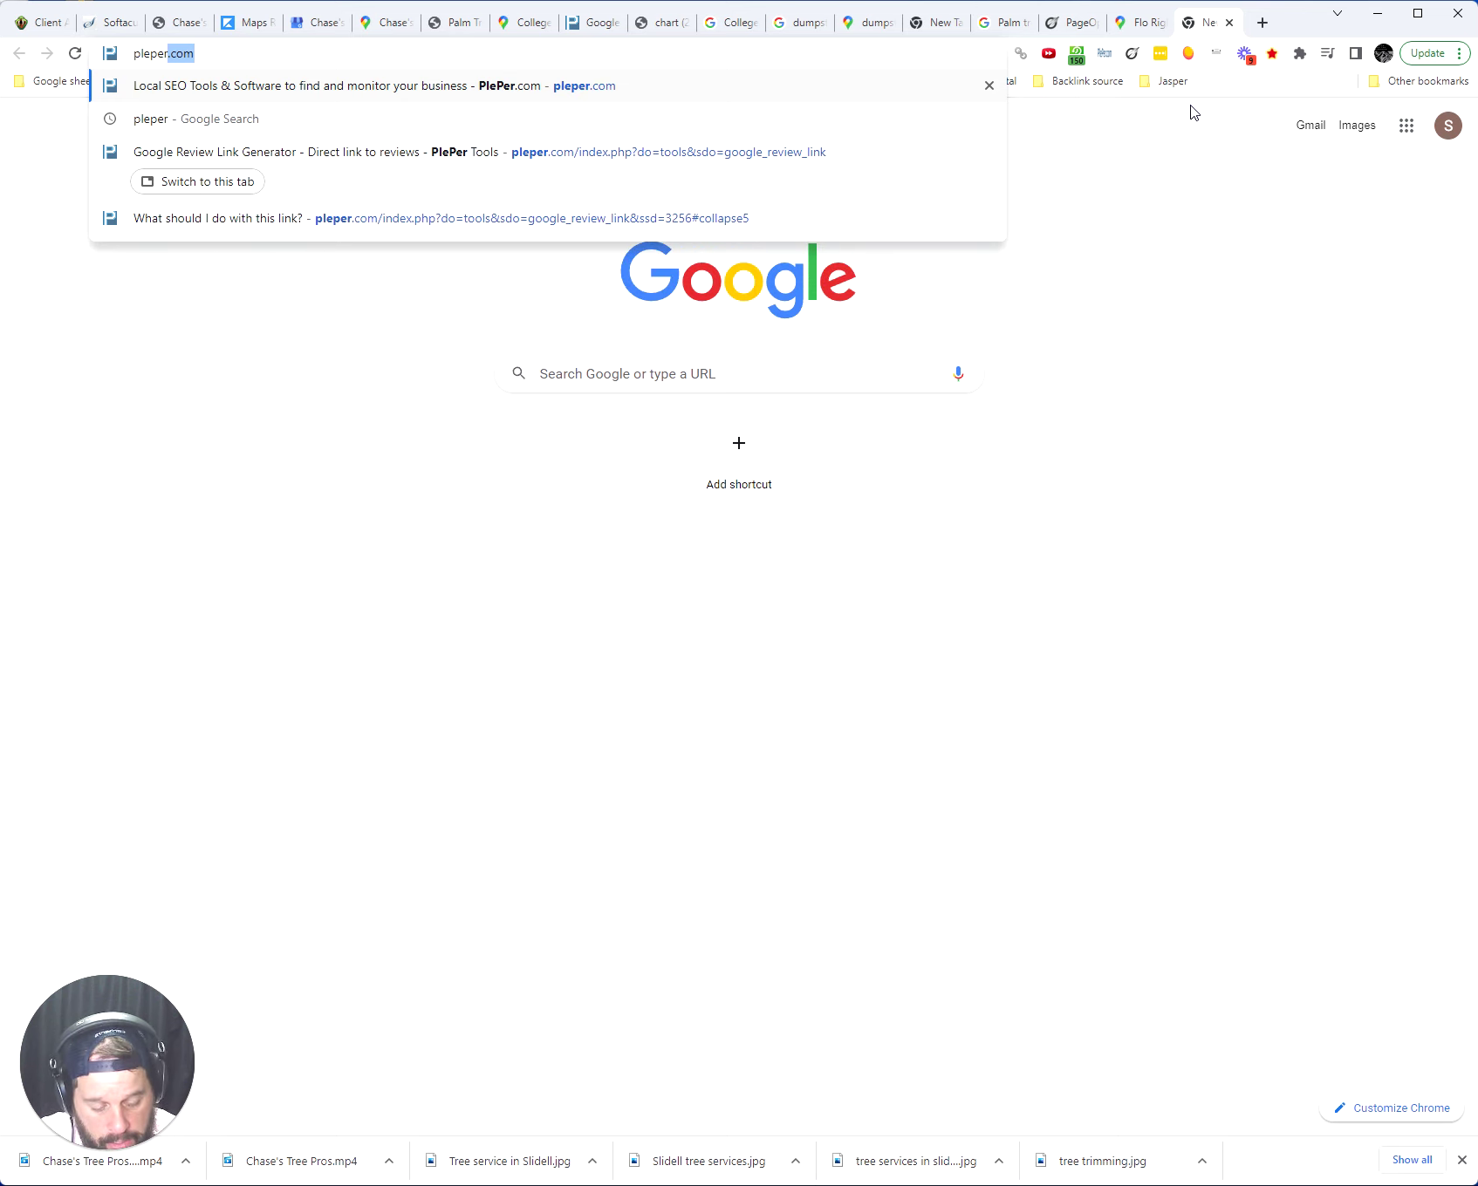
{"action": "key", "text": "Return"}
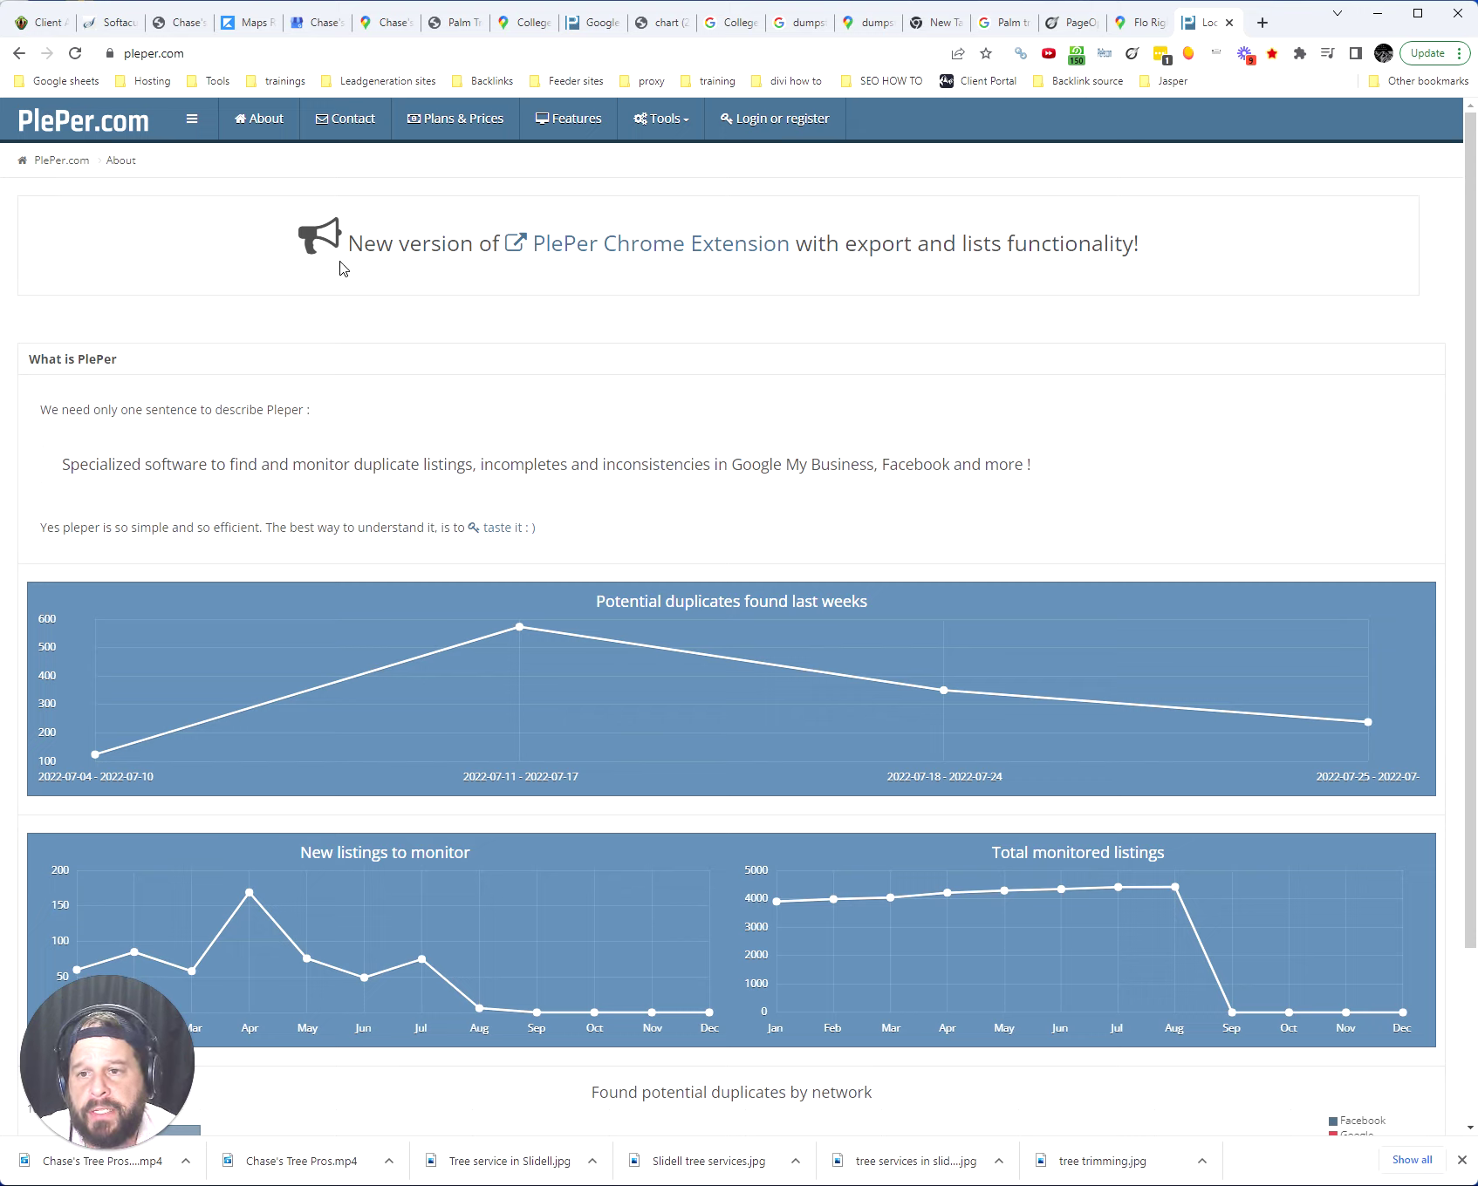
{"action": "left_click", "coordinate": [679, 131]}
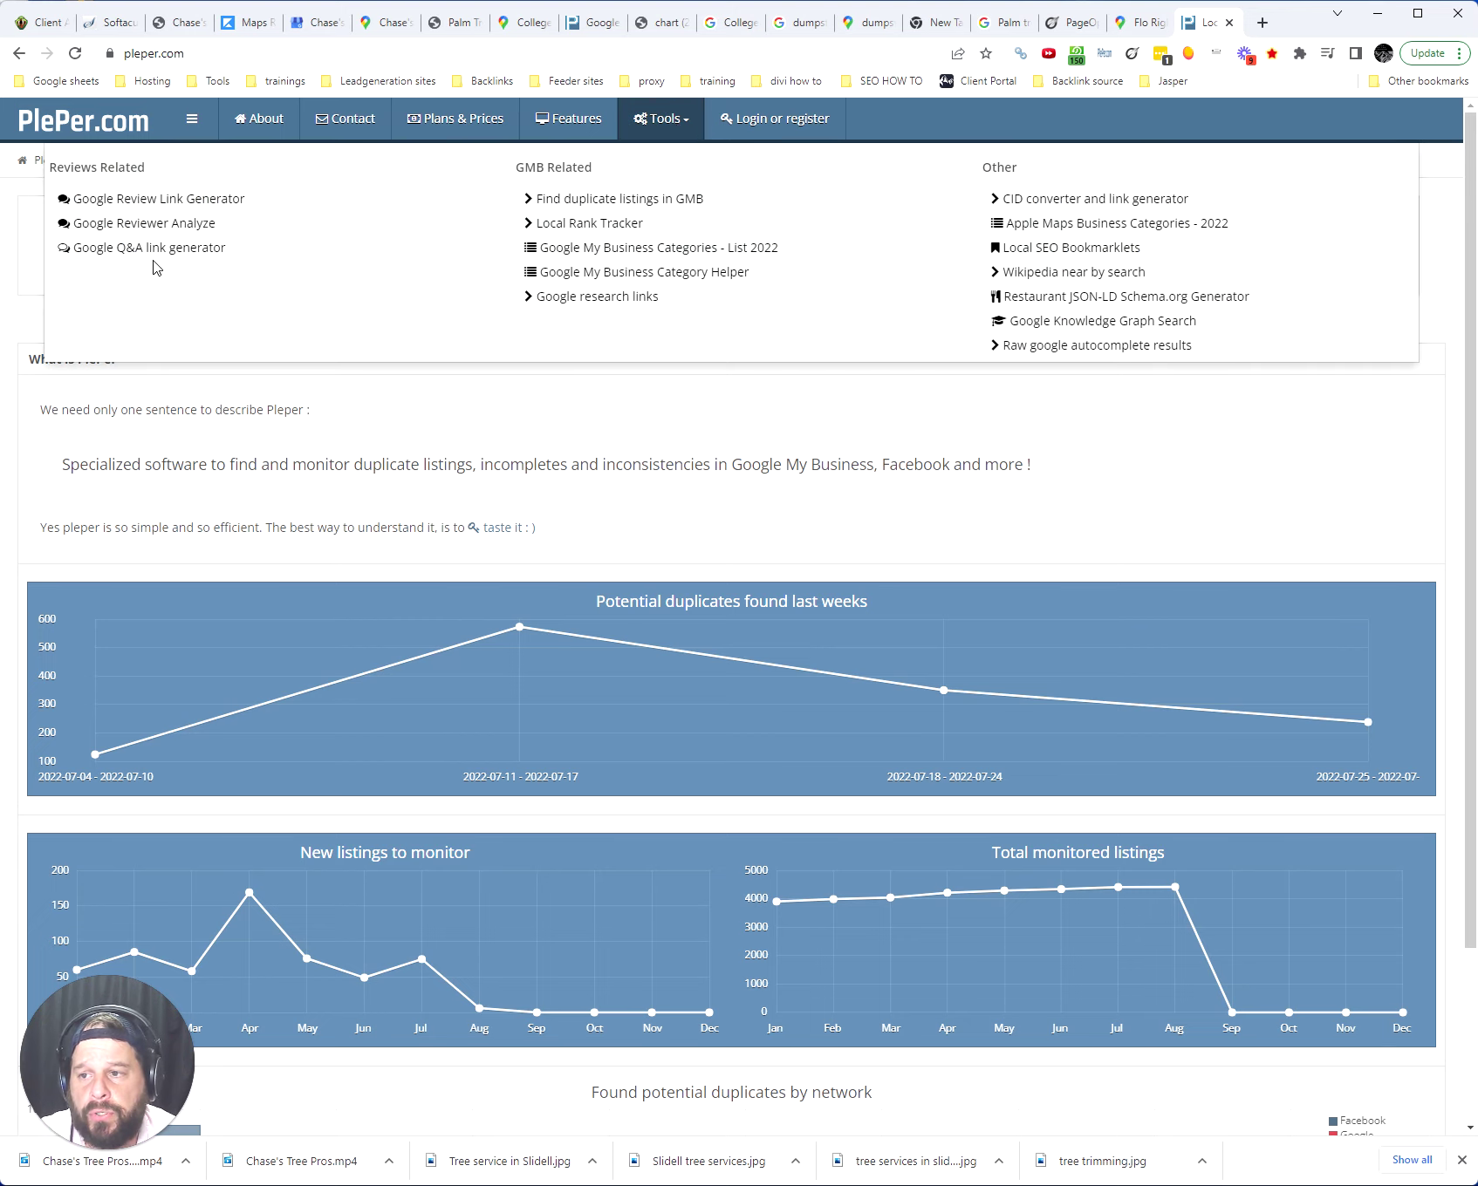
{"action": "left_click", "coordinate": [184, 202]}
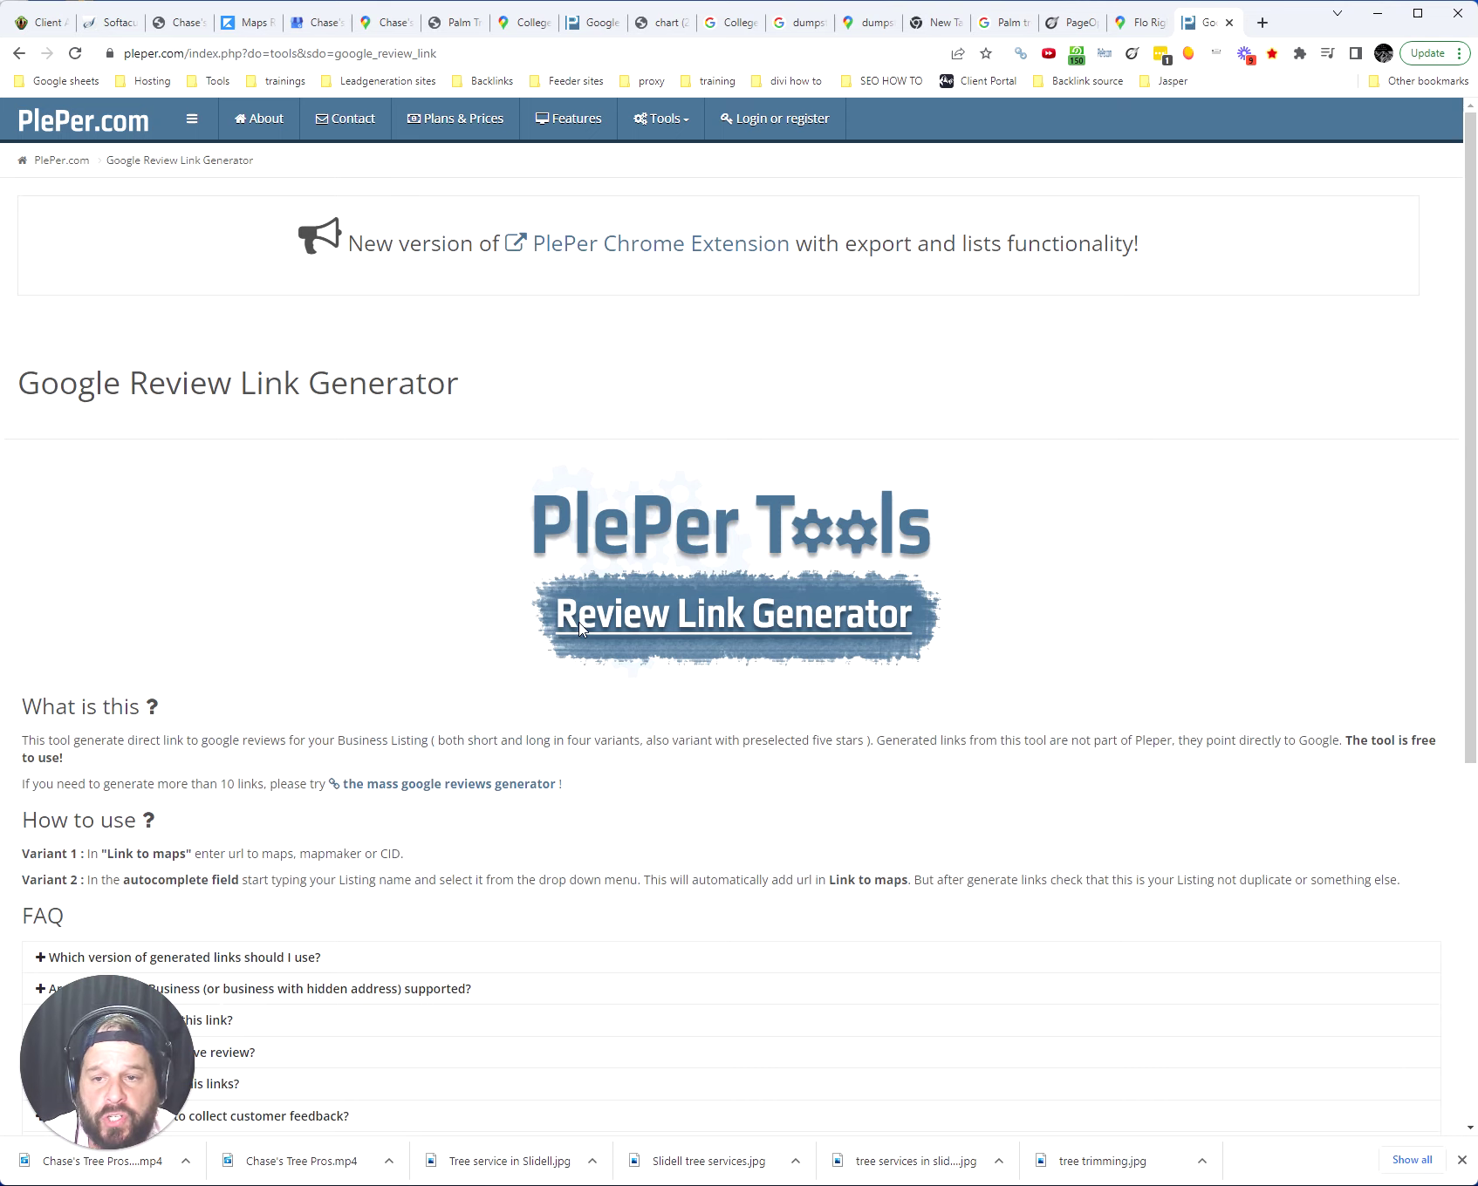
{"action": "scroll", "coordinate": [639, 541], "scroll_direction": "down", "scroll_amount": 1}
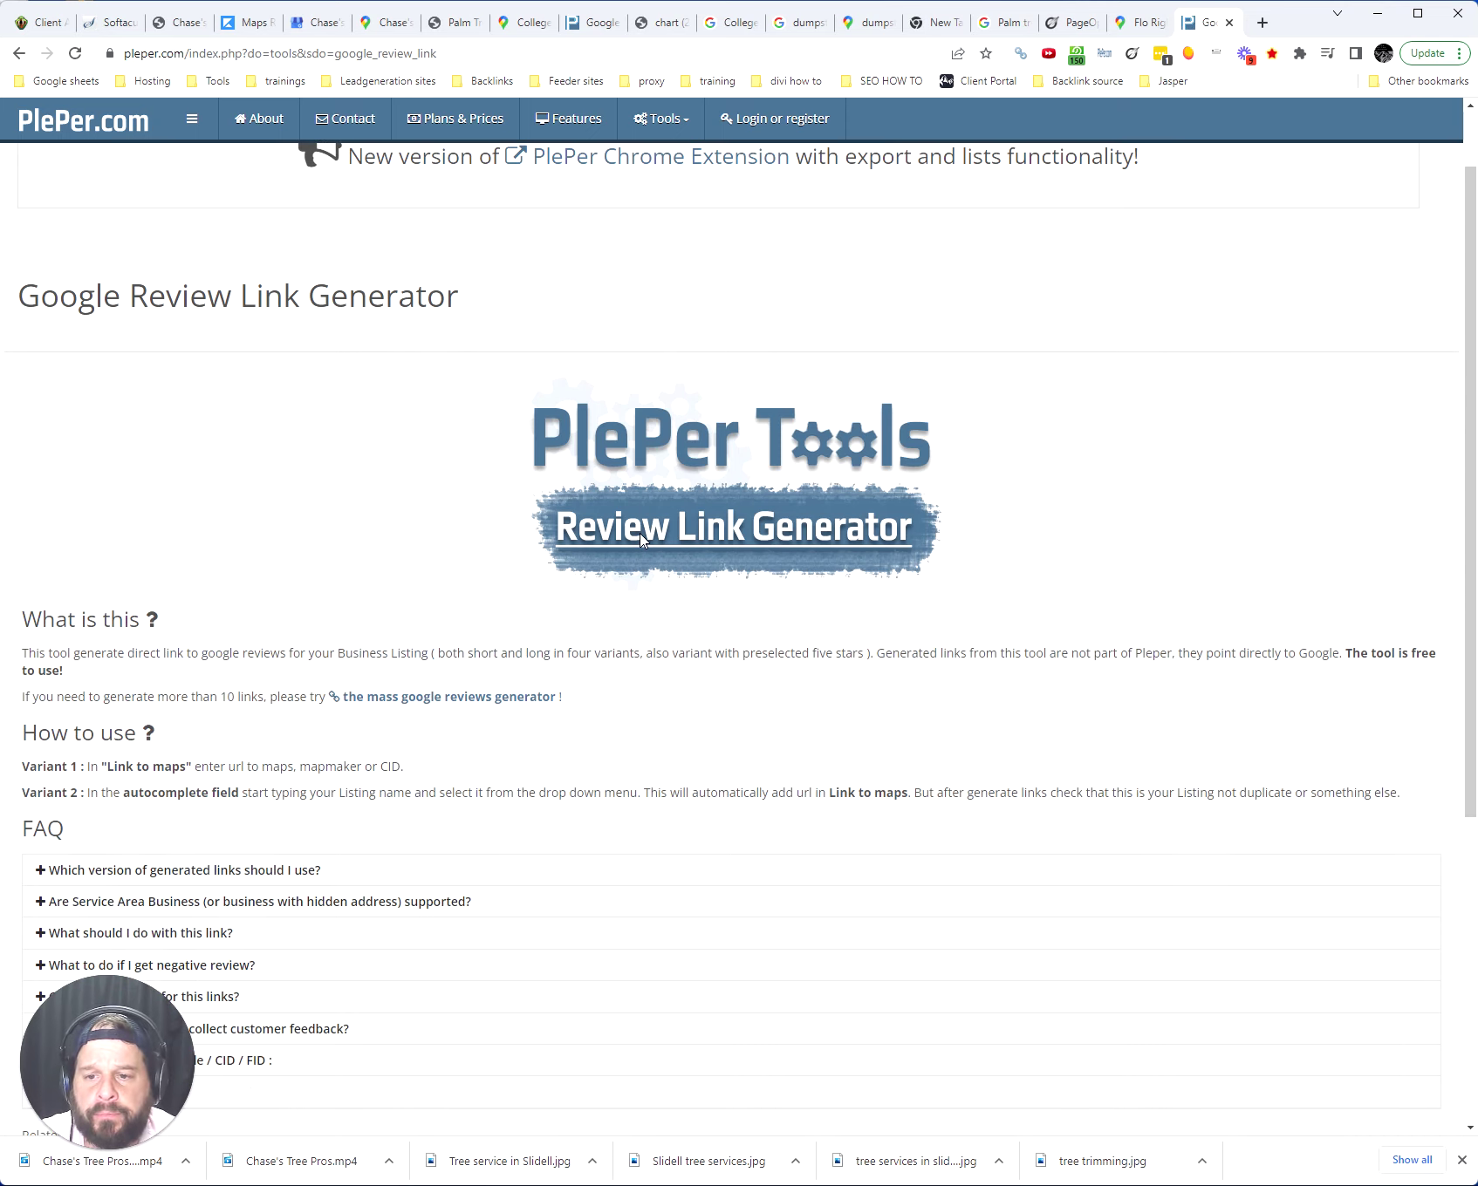
{"action": "scroll", "coordinate": [641, 521], "scroll_direction": "down", "scroll_amount": 5}
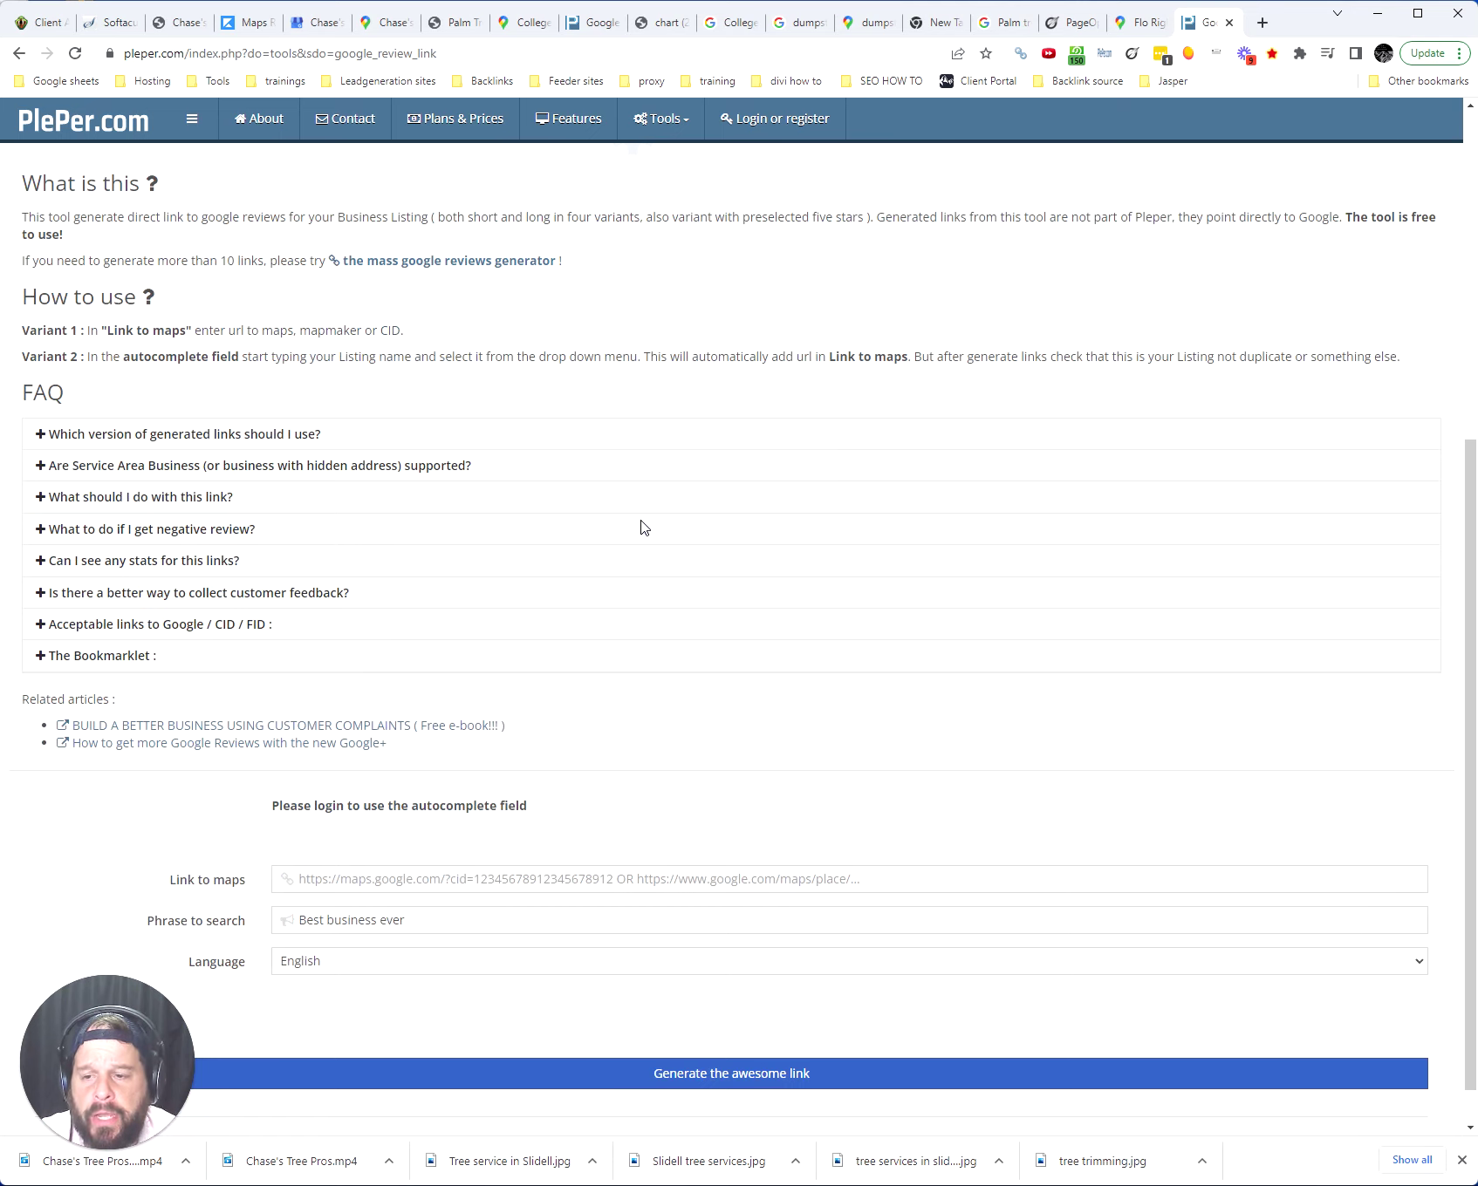
{"action": "scroll", "coordinate": [641, 527], "scroll_direction": "down", "scroll_amount": 1}
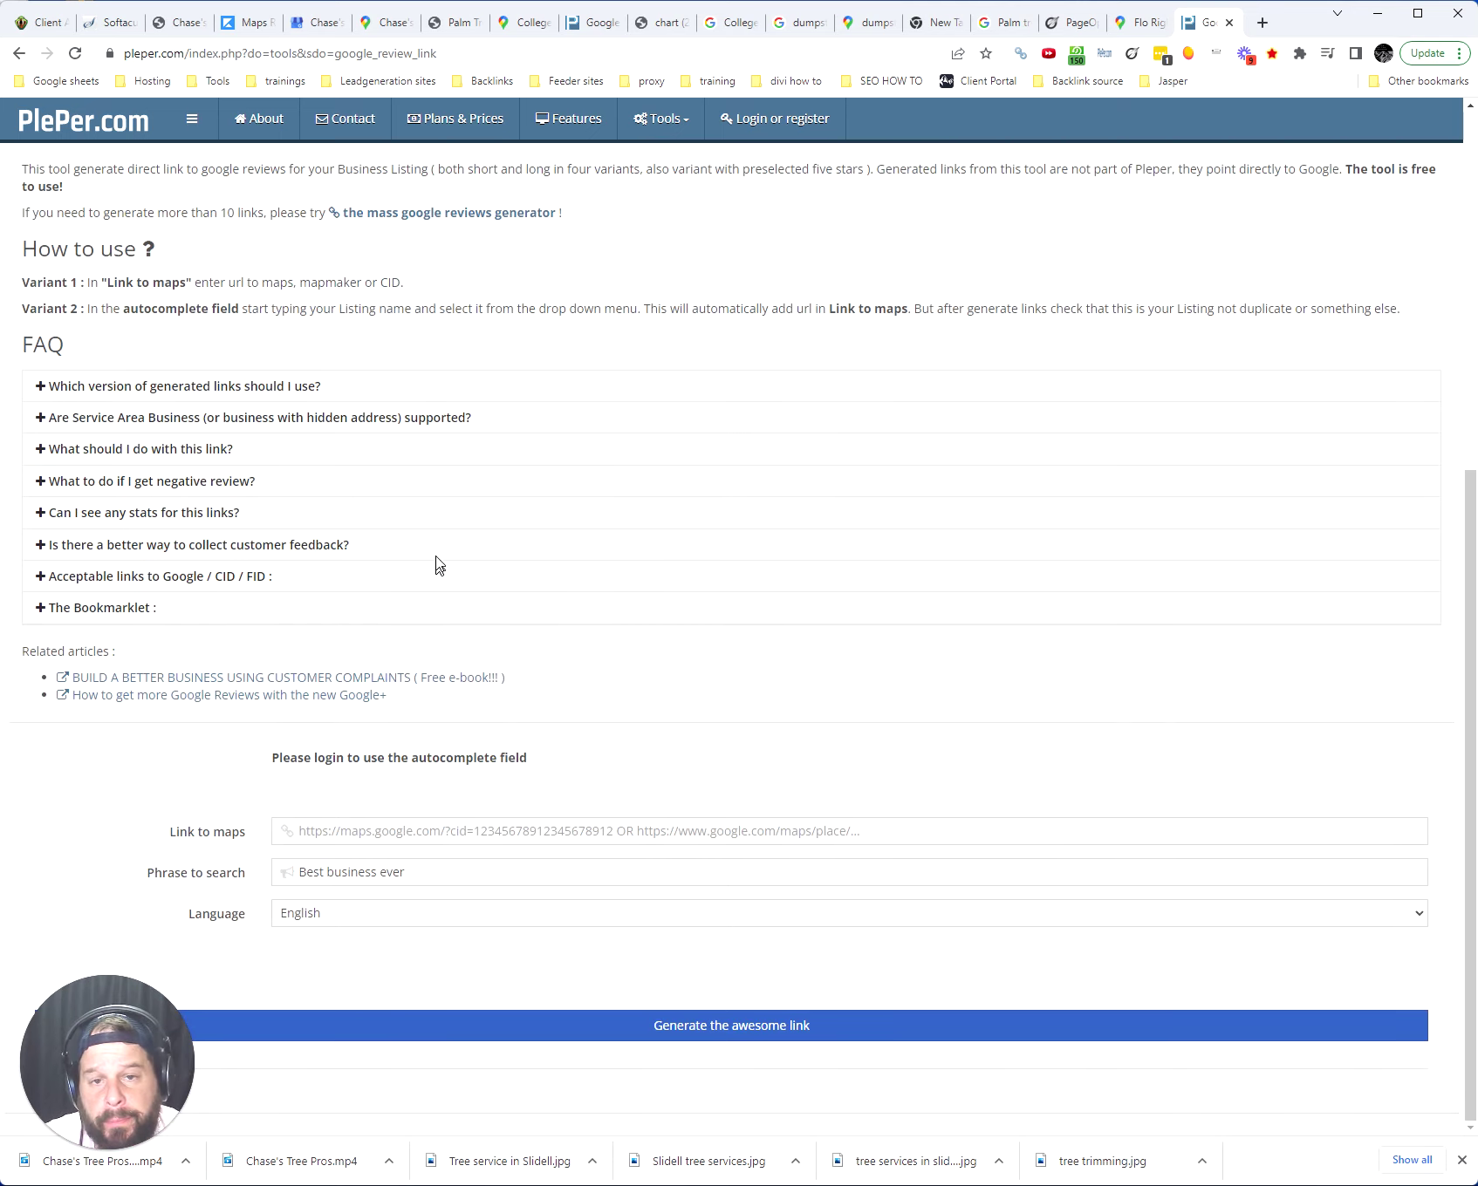
{"action": "left_click", "coordinate": [1261, 23]}
- Search Google for 'bitly' and open the 'Bitly: URL Shortener' site
{"action": "type", "text": "but"}
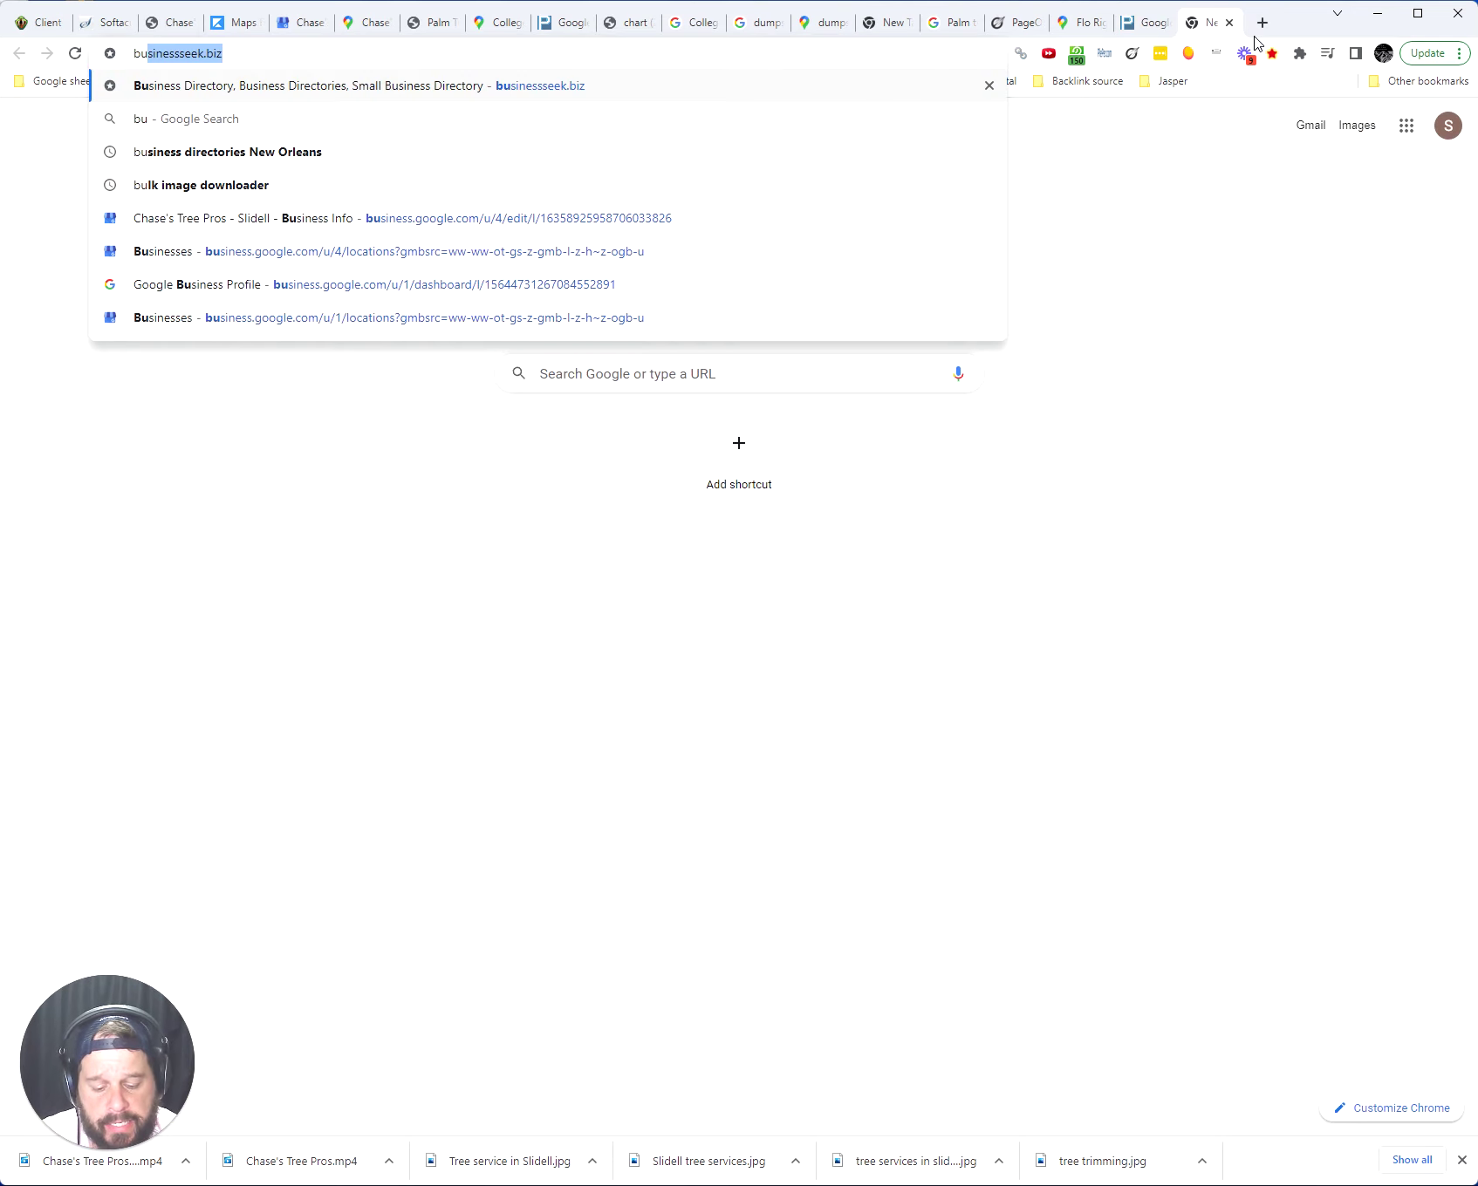
{"action": "key", "text": "BackSpace"}
{"action": "key", "text": "BackSpace"}
{"action": "type", "text": "i"}
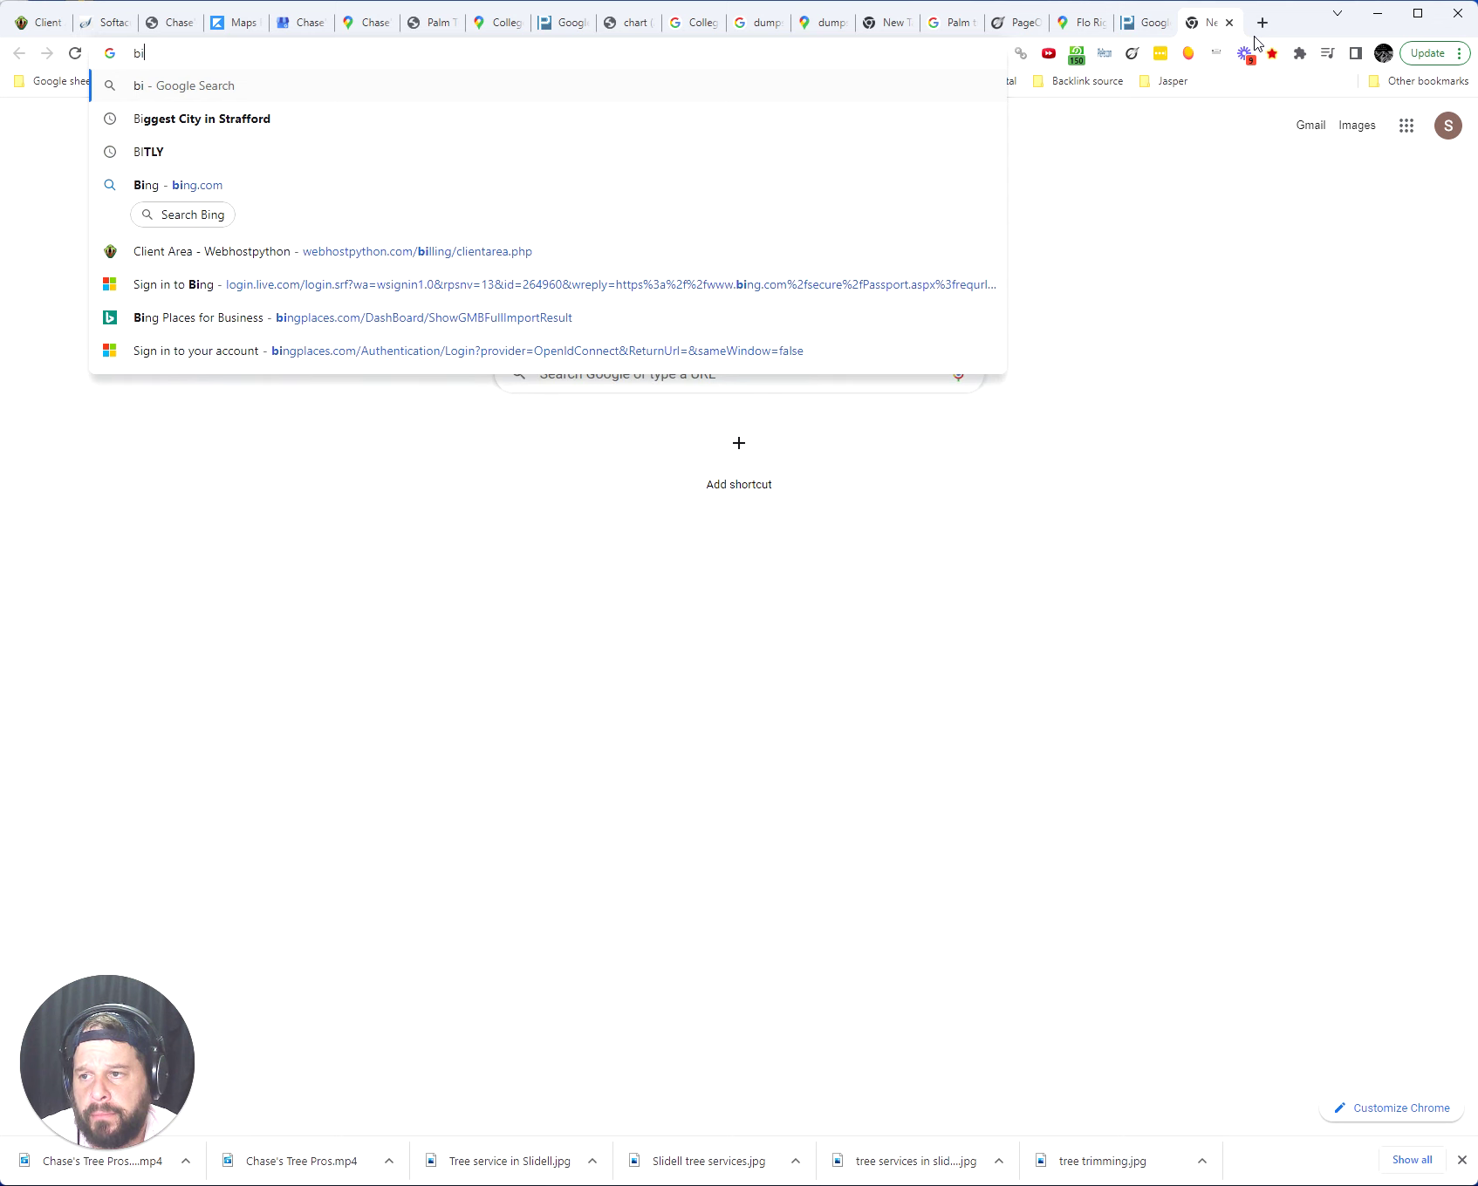
{"action": "type", "text": "t"}
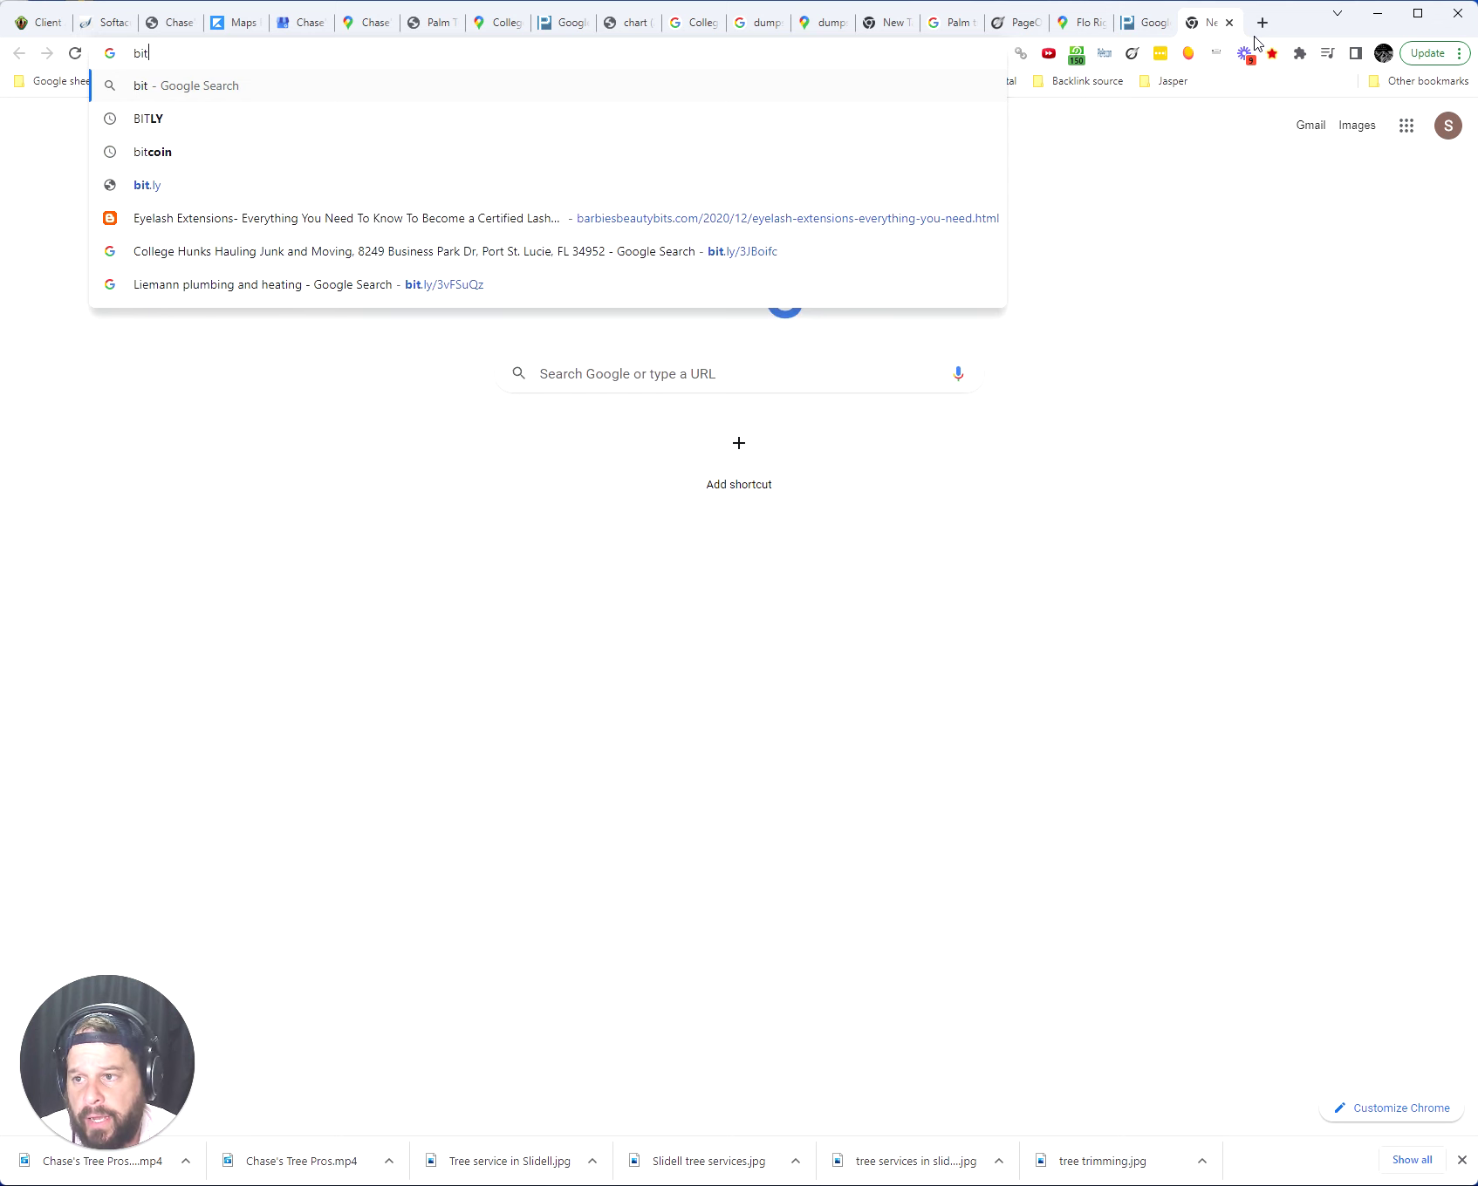
{"action": "type", "text": "ly"}
{"action": "key", "text": "Return"}
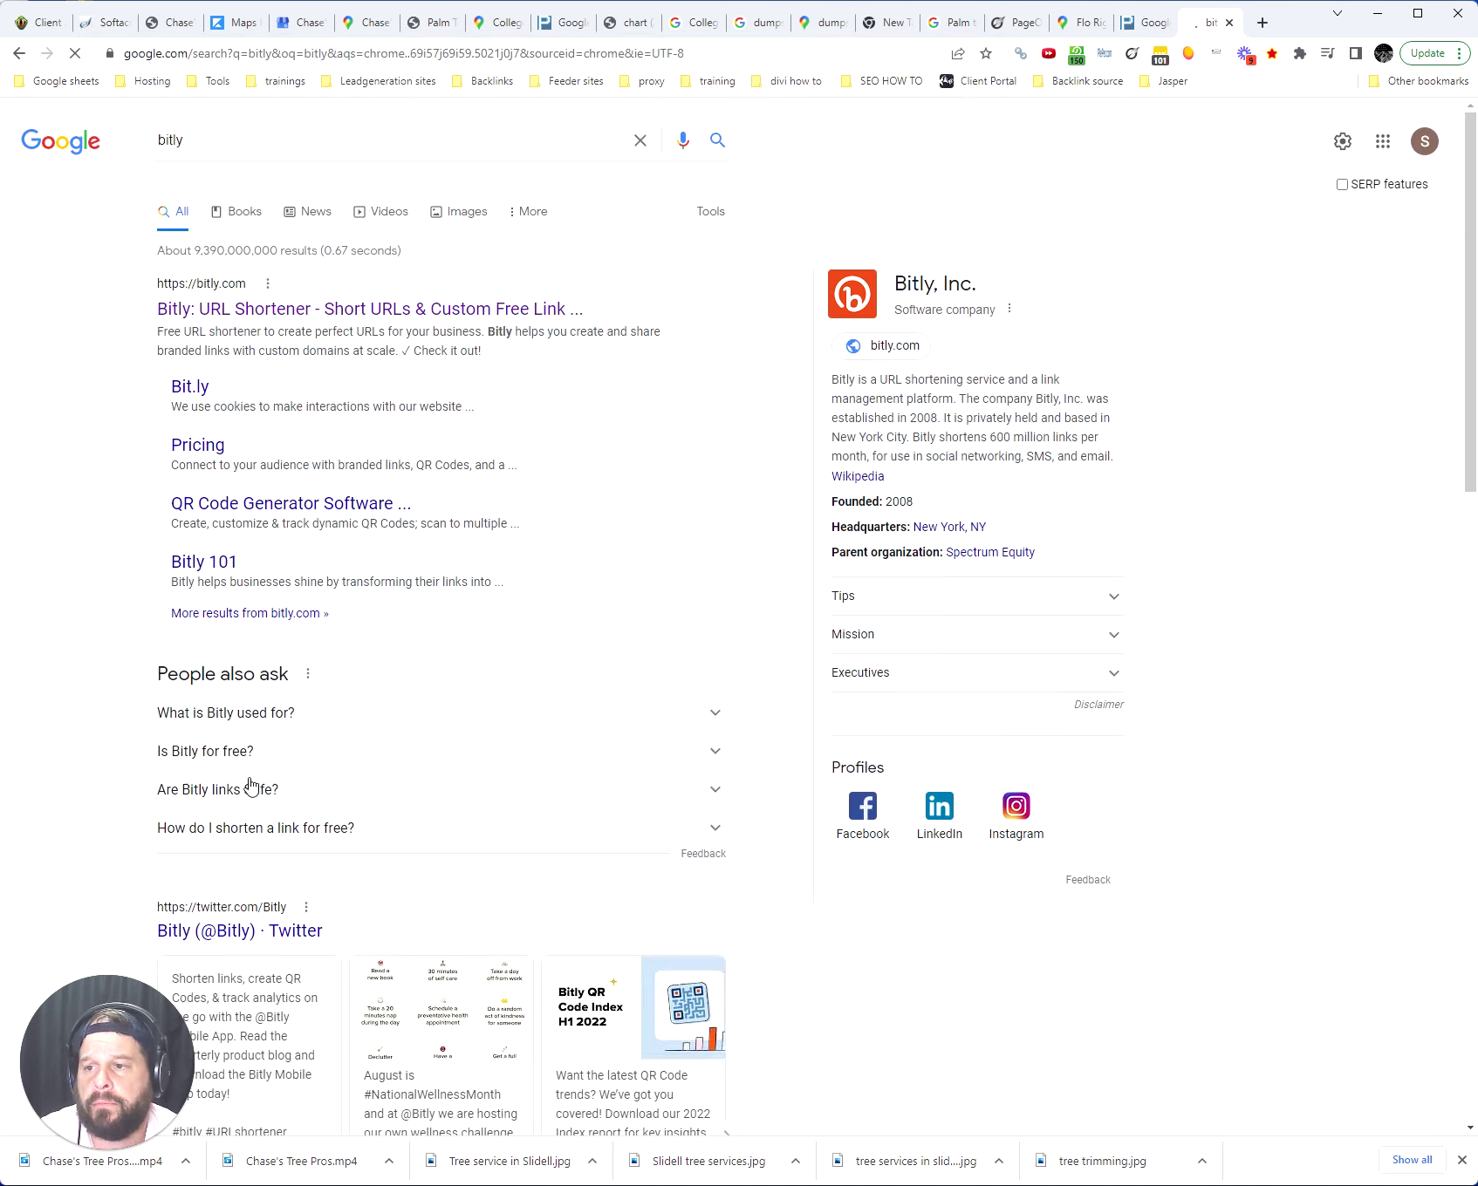
{"action": "left_click", "coordinate": [383, 312]}
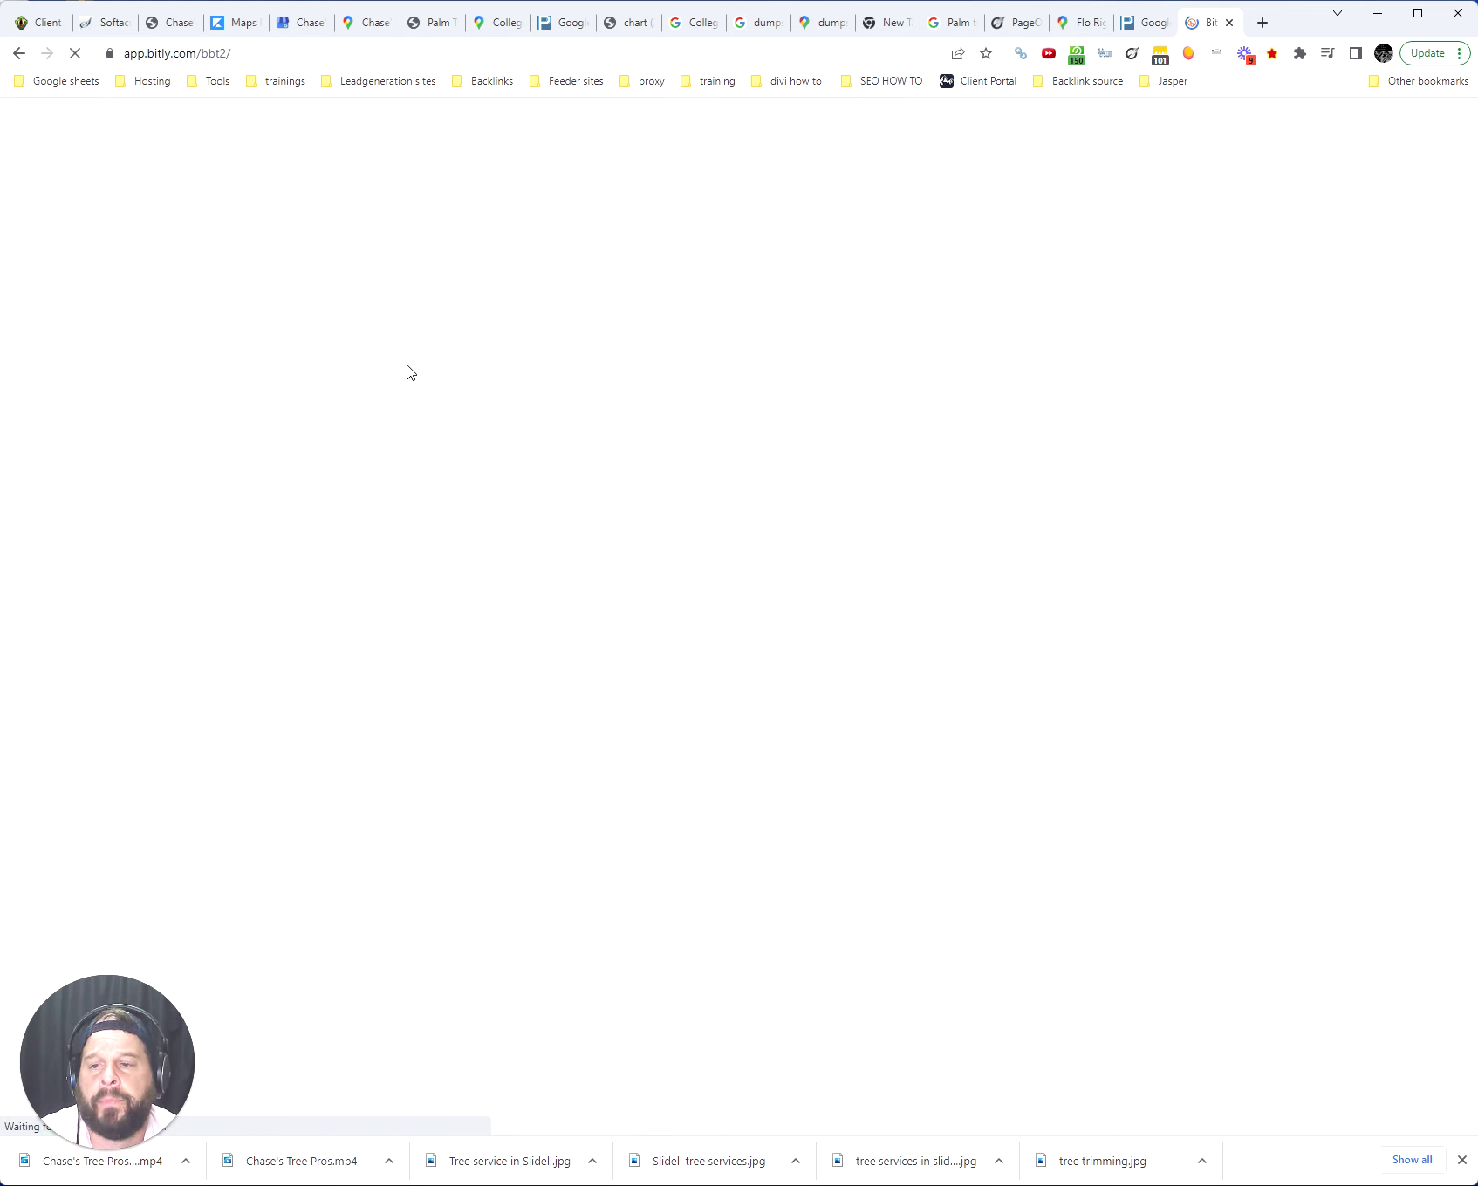
- In PlePer, paste the Flo Right Maps URL, enter 'plumber in city', and generate the links
{"action": "left_click", "coordinate": [1138, 26]}
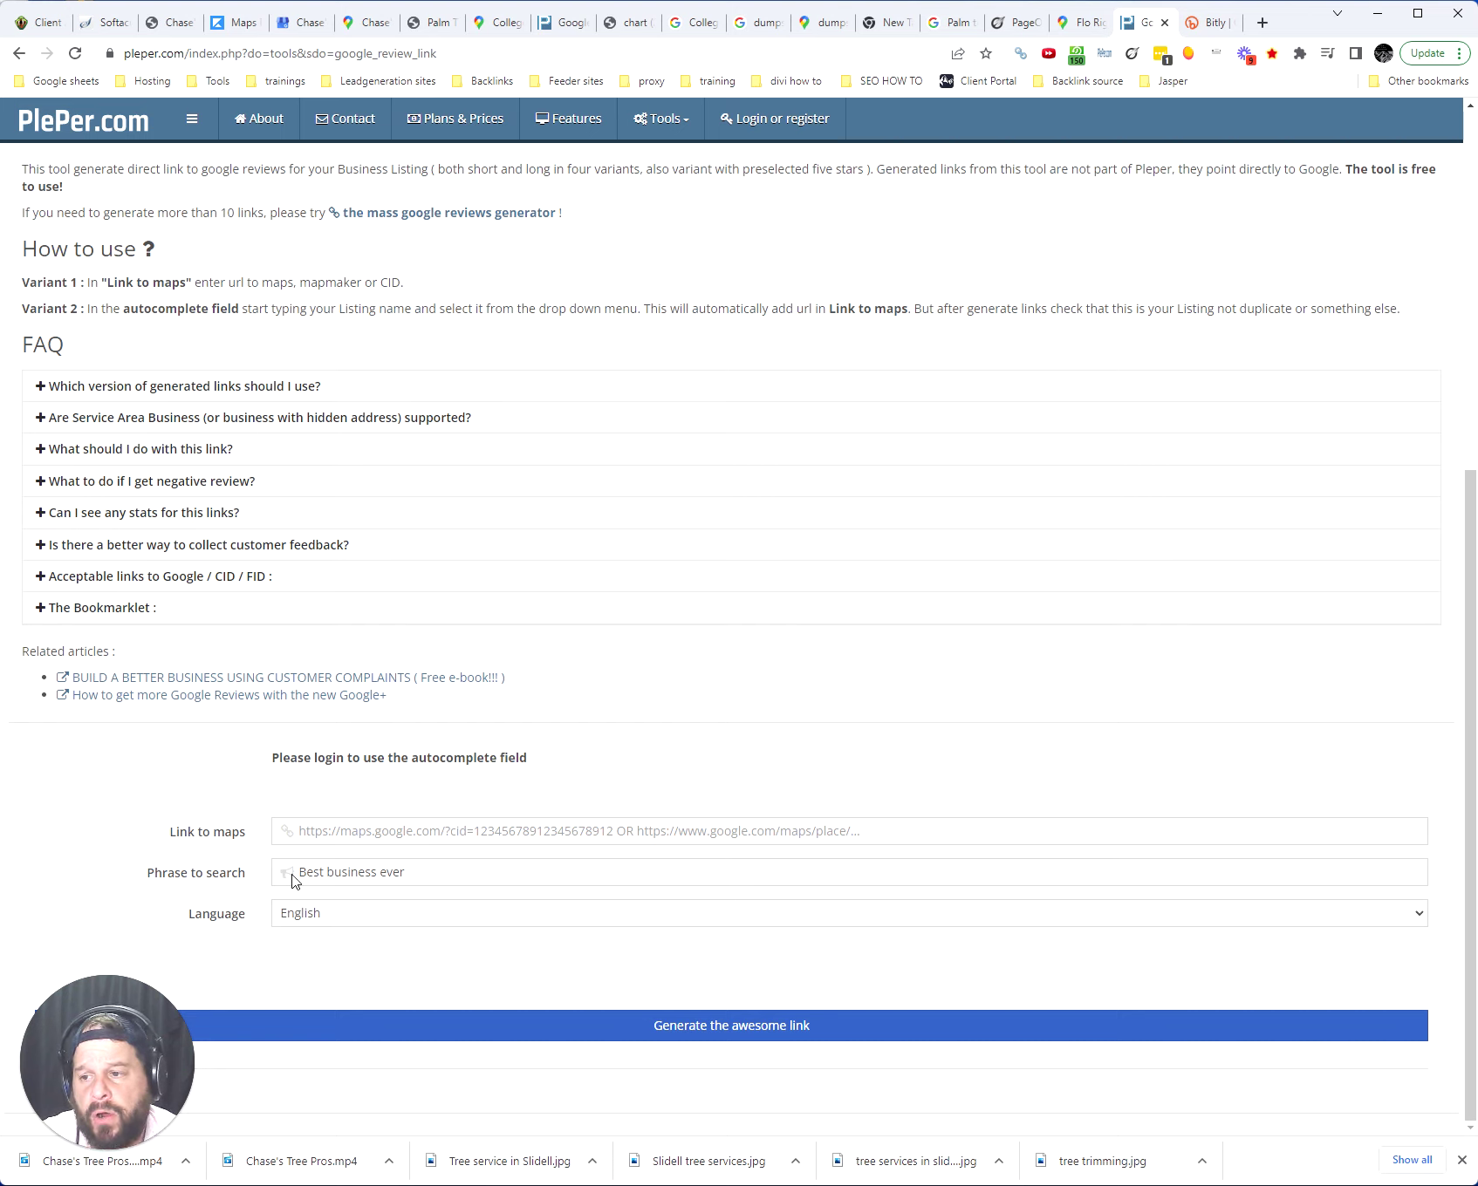
{"action": "left_click", "coordinate": [382, 833]}
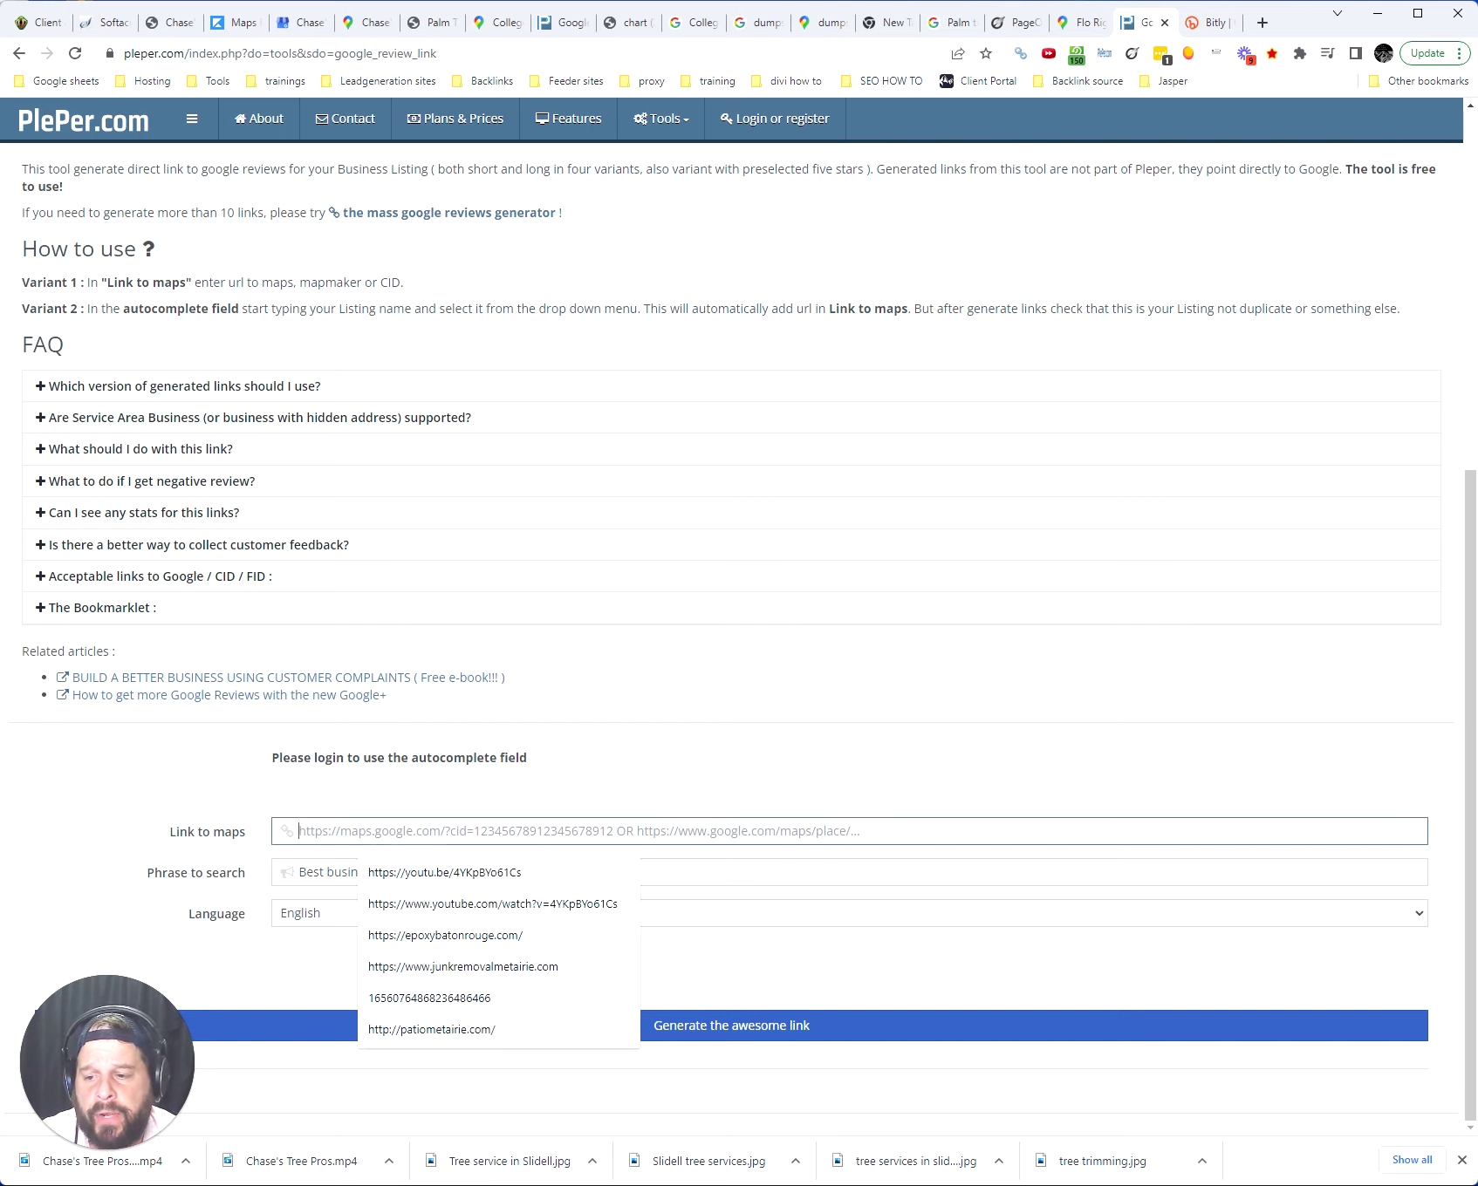
{"action": "type", "text": "https://www.google.com/maps/place/Flo+Right+Plumbing+Repair/@30.0180235,-89.931339,11z/data=!3m1!4b1!4m5!3m4!1s0x889e1dc7c4ef2571:0xe2c4606f3359187f!8m2!3d30.0180236!4d-89.931339"}
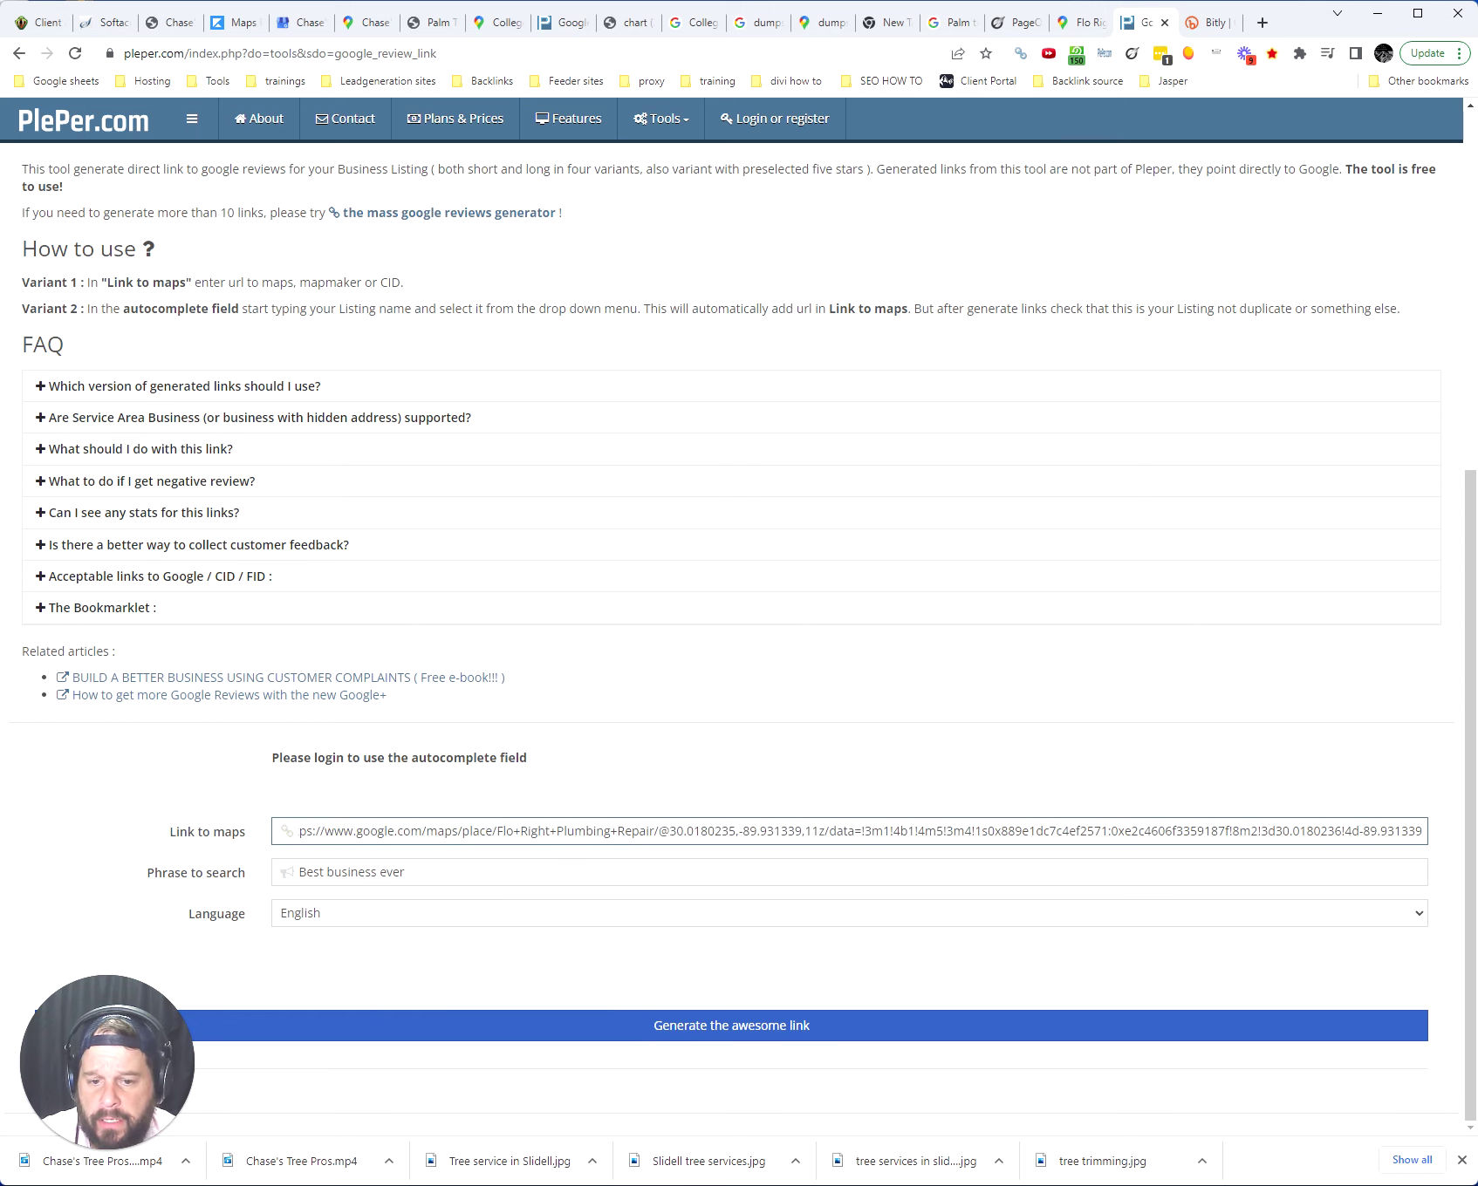
{"action": "key", "text": "Tab"}
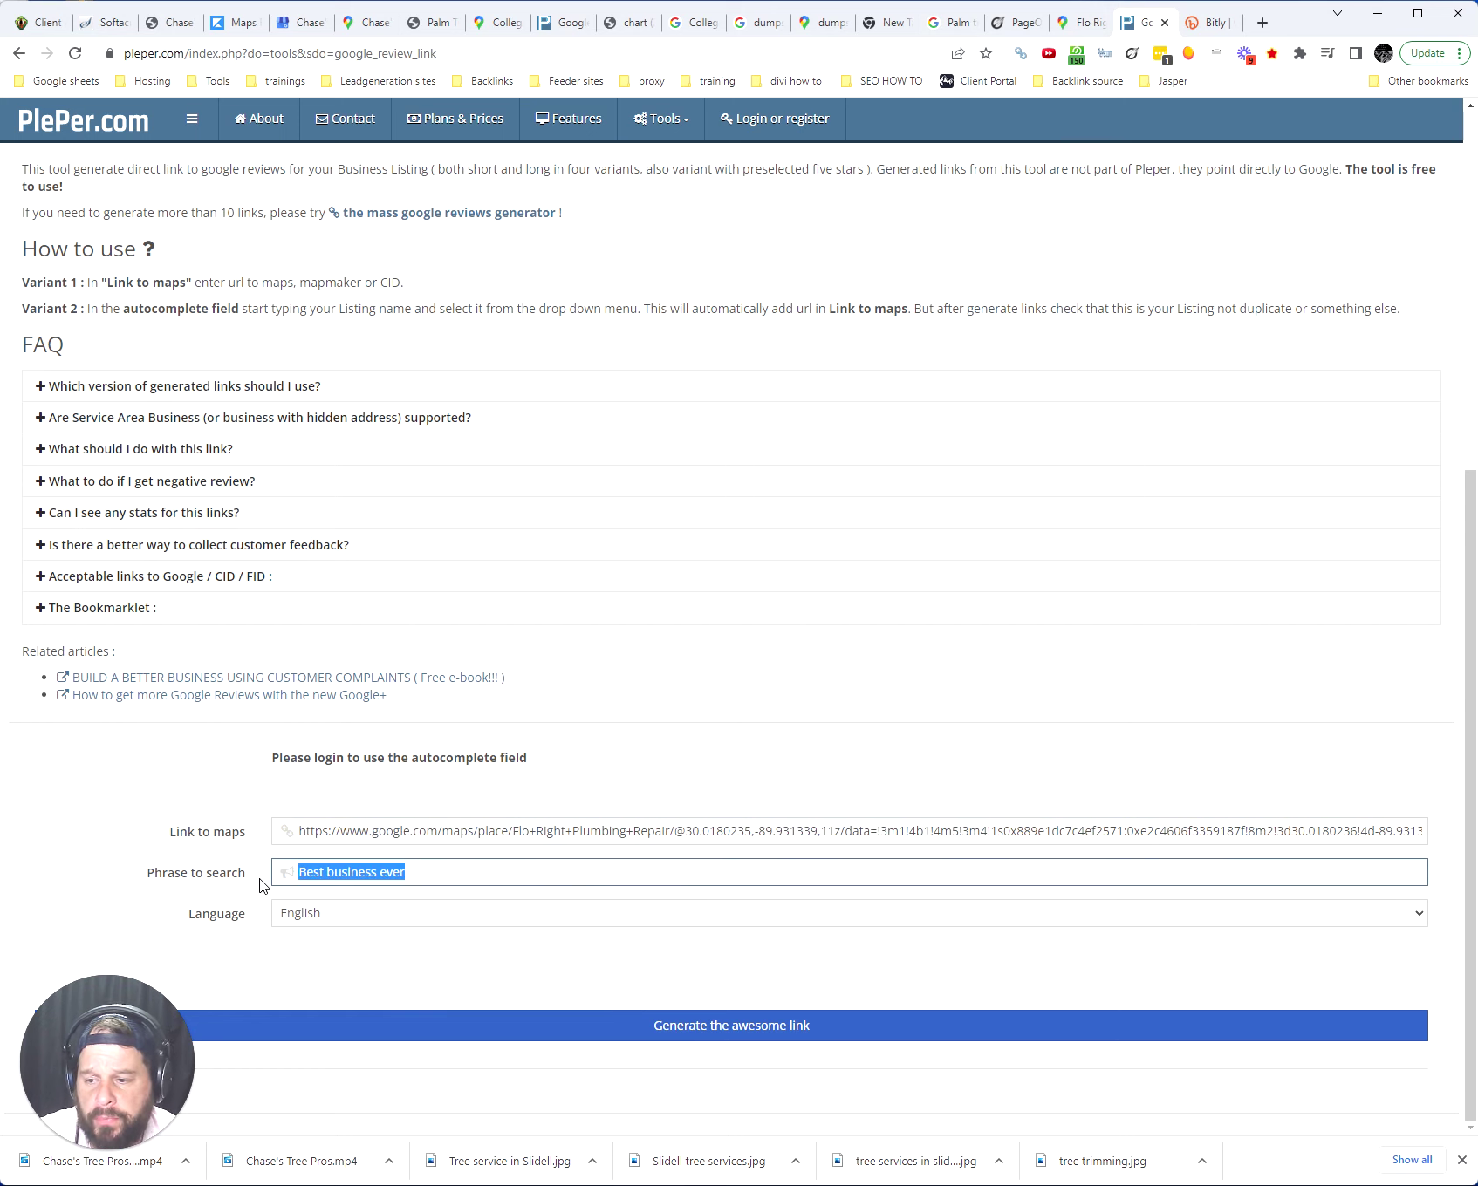
{"action": "type", "text": "plumber in city"}
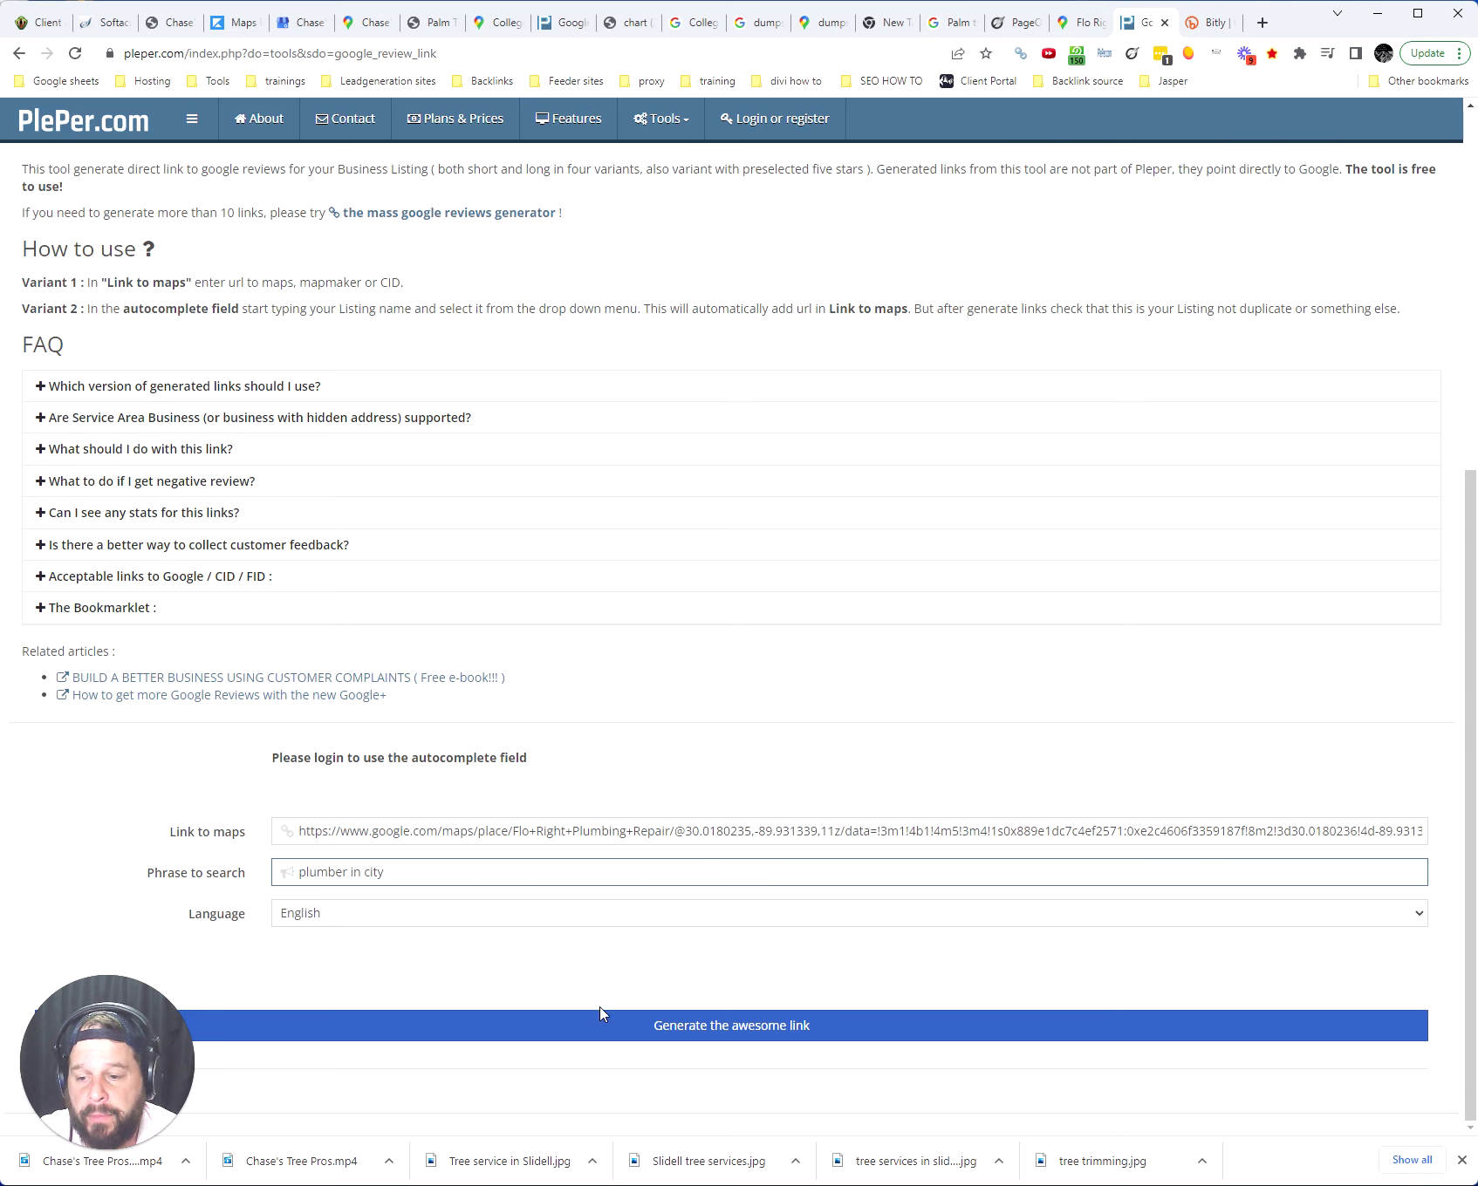
{"action": "left_click", "coordinate": [609, 1024]}
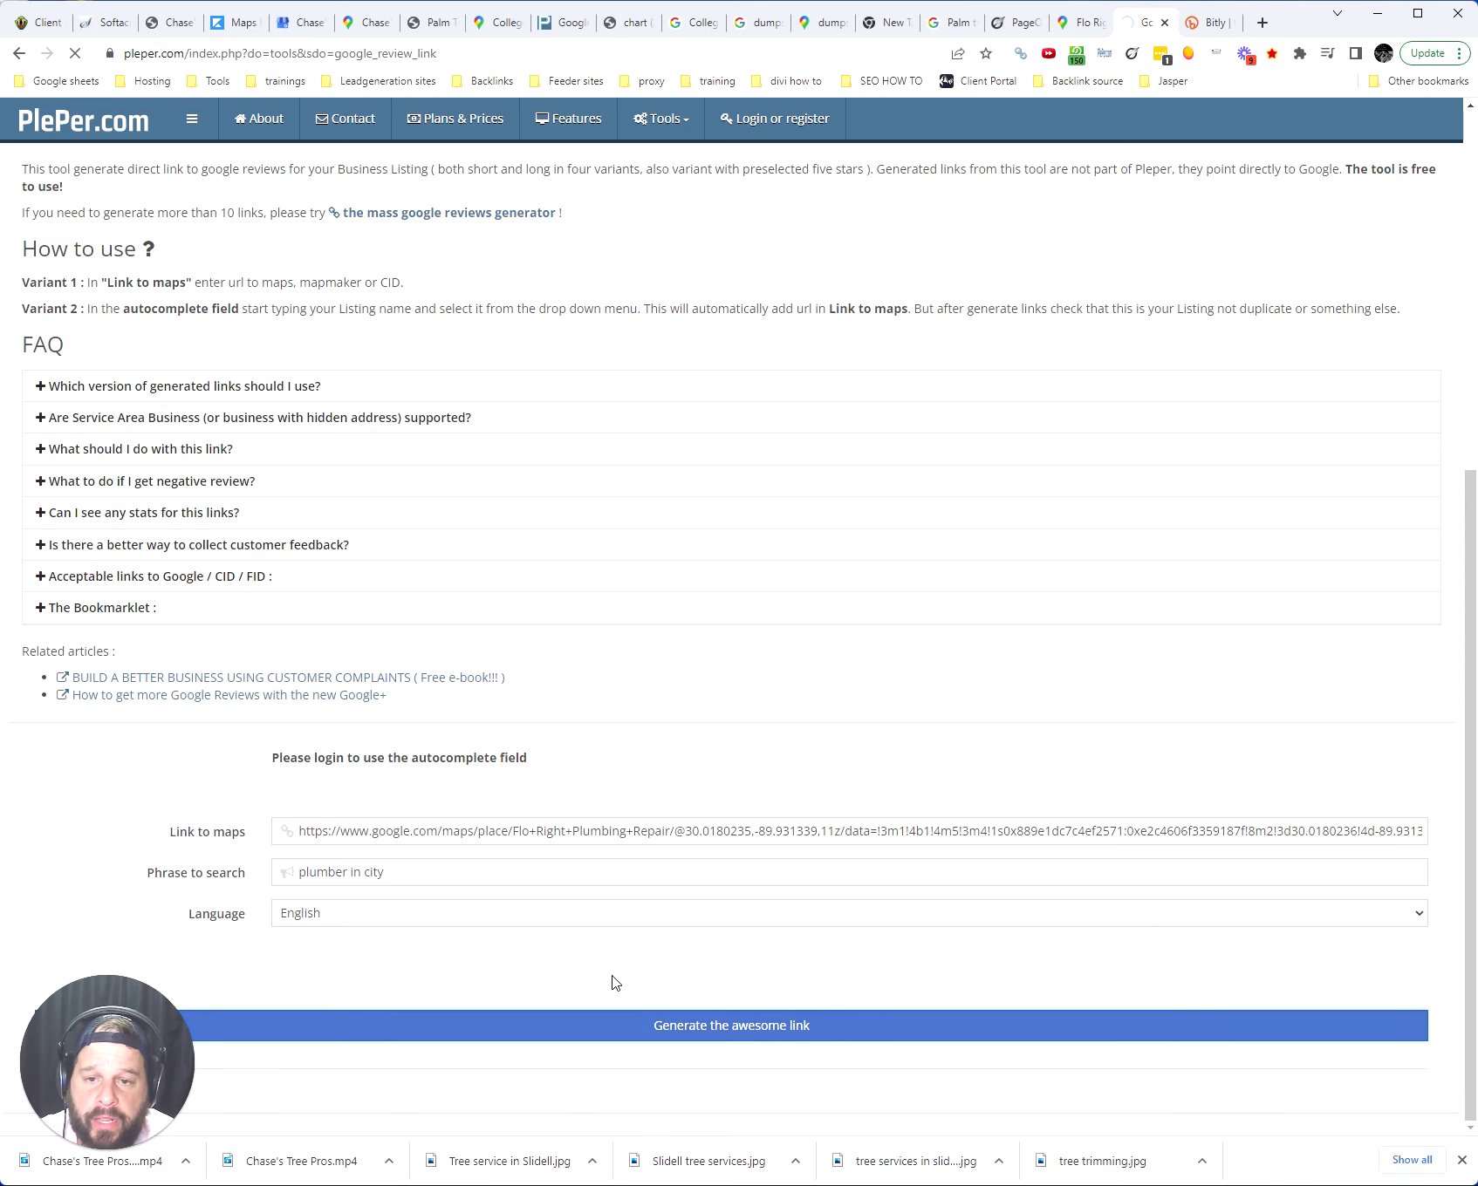
- Scroll through the generated write-review, reviews pop-up and Knowledge Graph links with bit.ly URLs and QR codes
{"action": "scroll", "coordinate": [837, 1082], "scroll_direction": "down", "scroll_amount": 2}
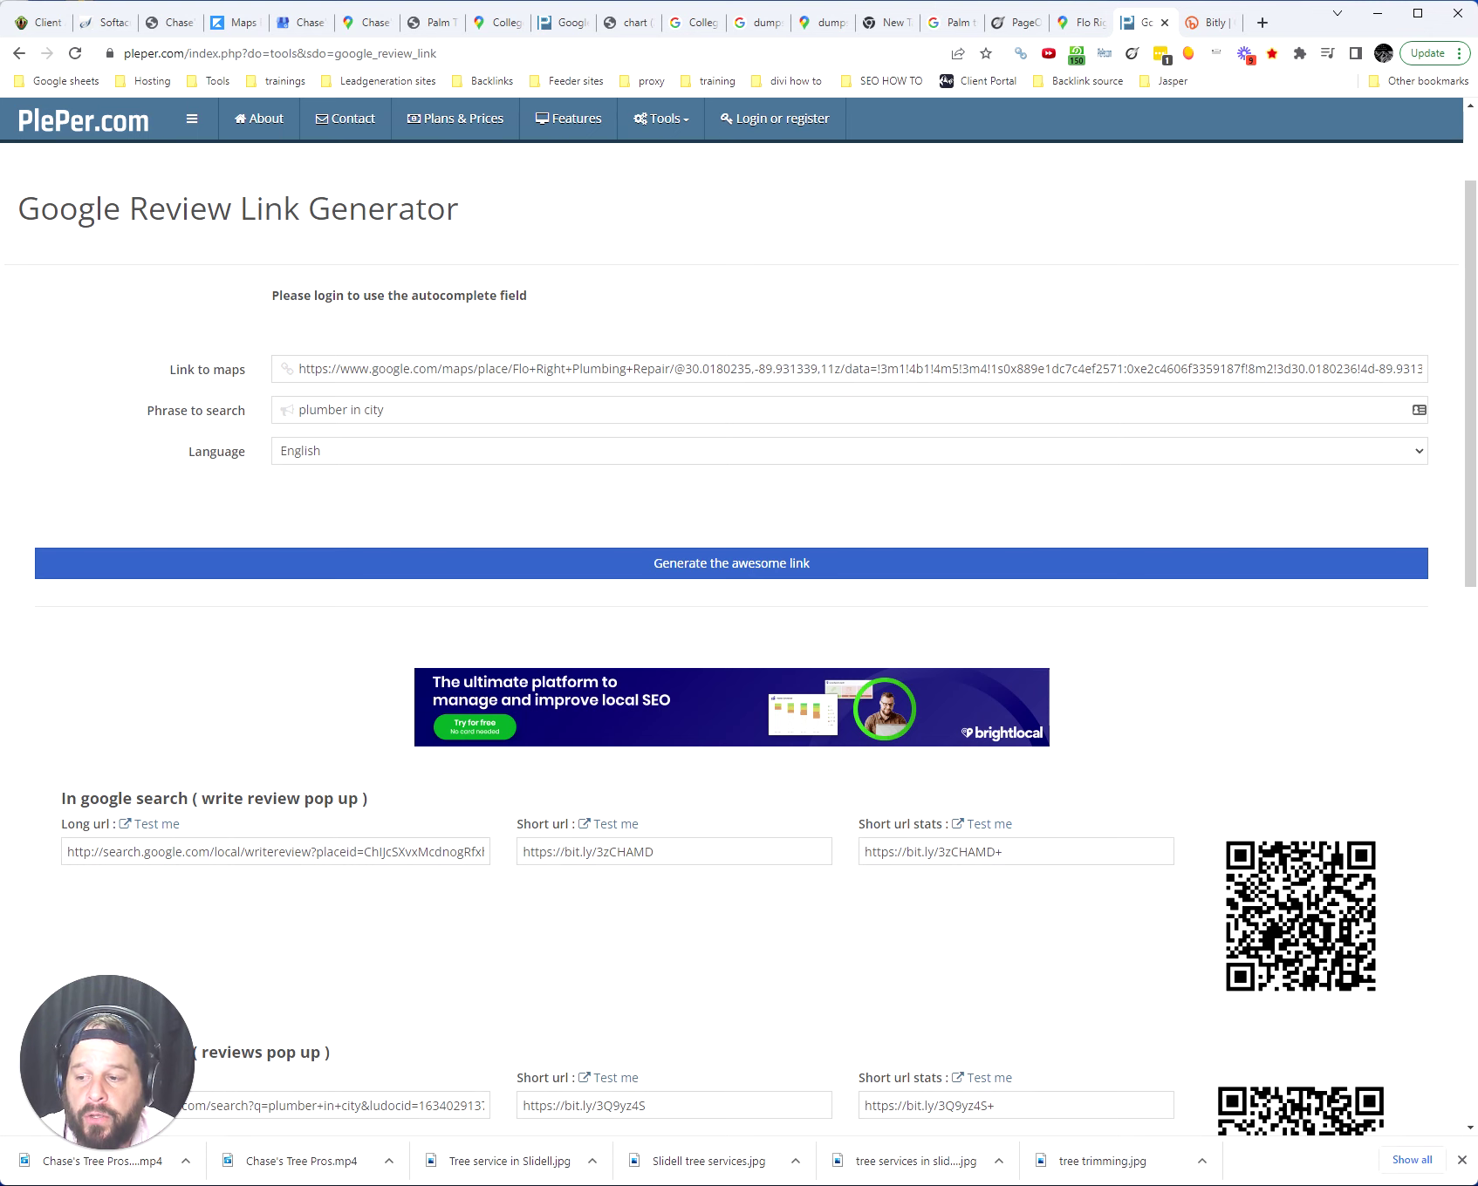
{"action": "scroll", "coordinate": [415, 883], "scroll_direction": "down", "scroll_amount": 3}
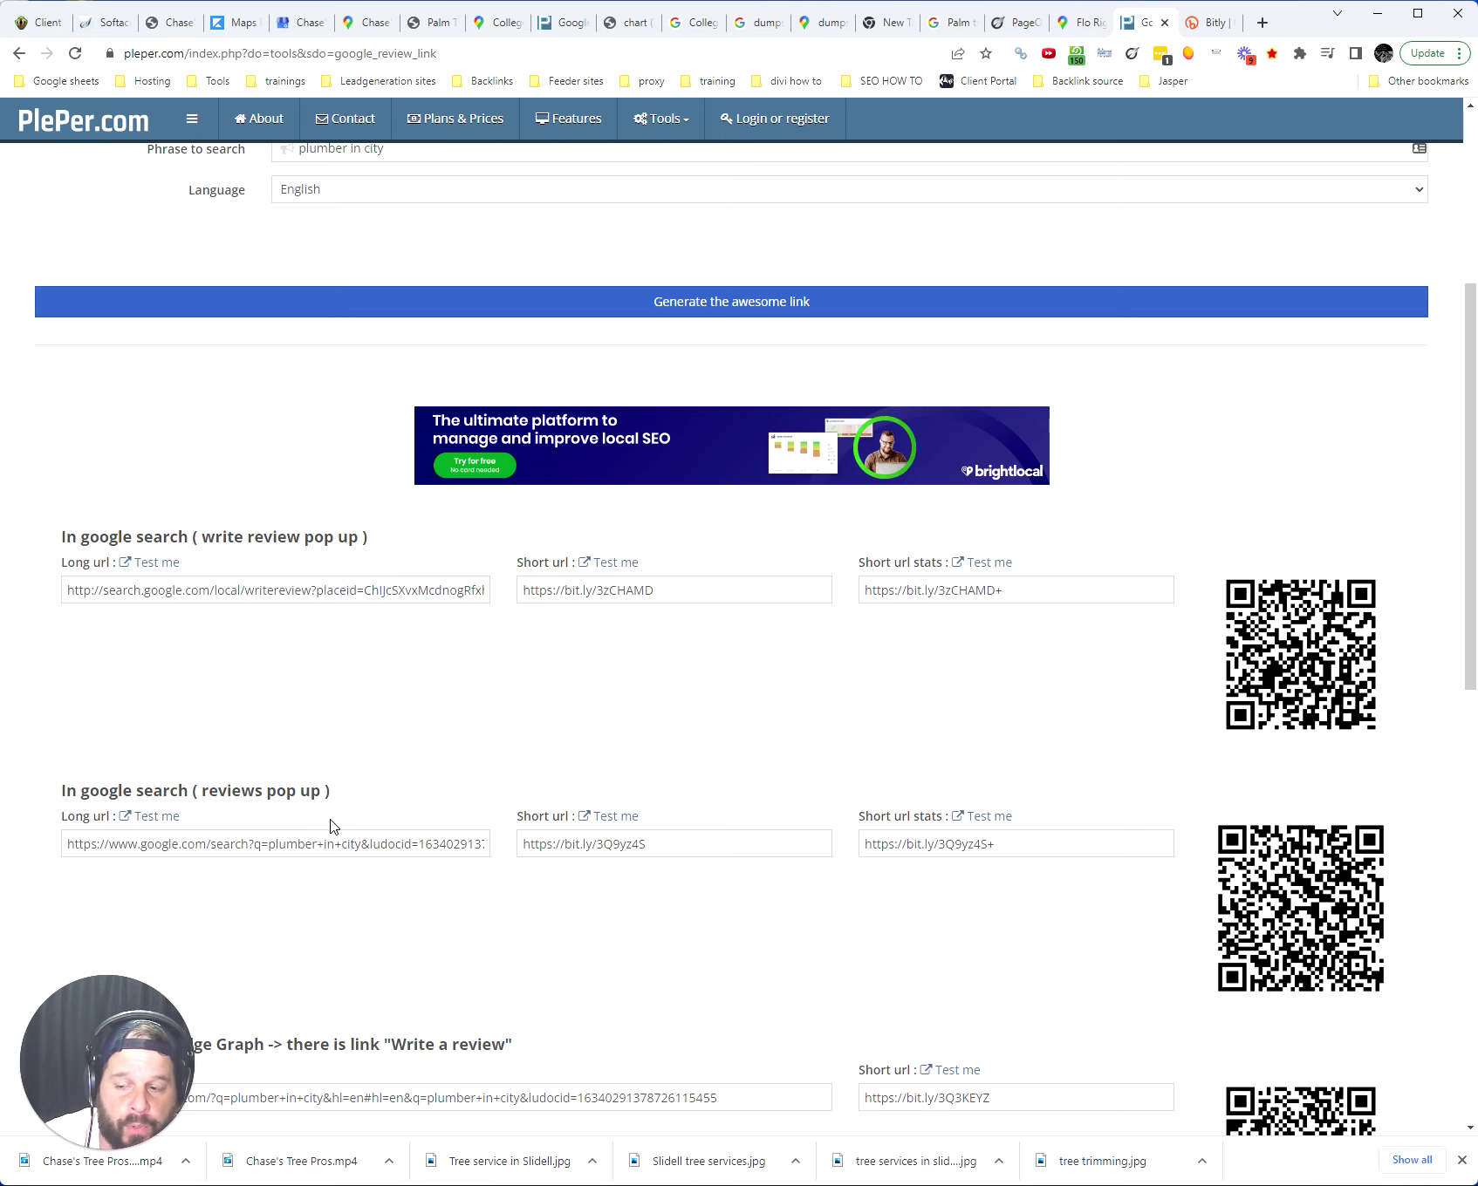
{"action": "scroll", "coordinate": [481, 848], "scroll_direction": "down", "scroll_amount": 2}
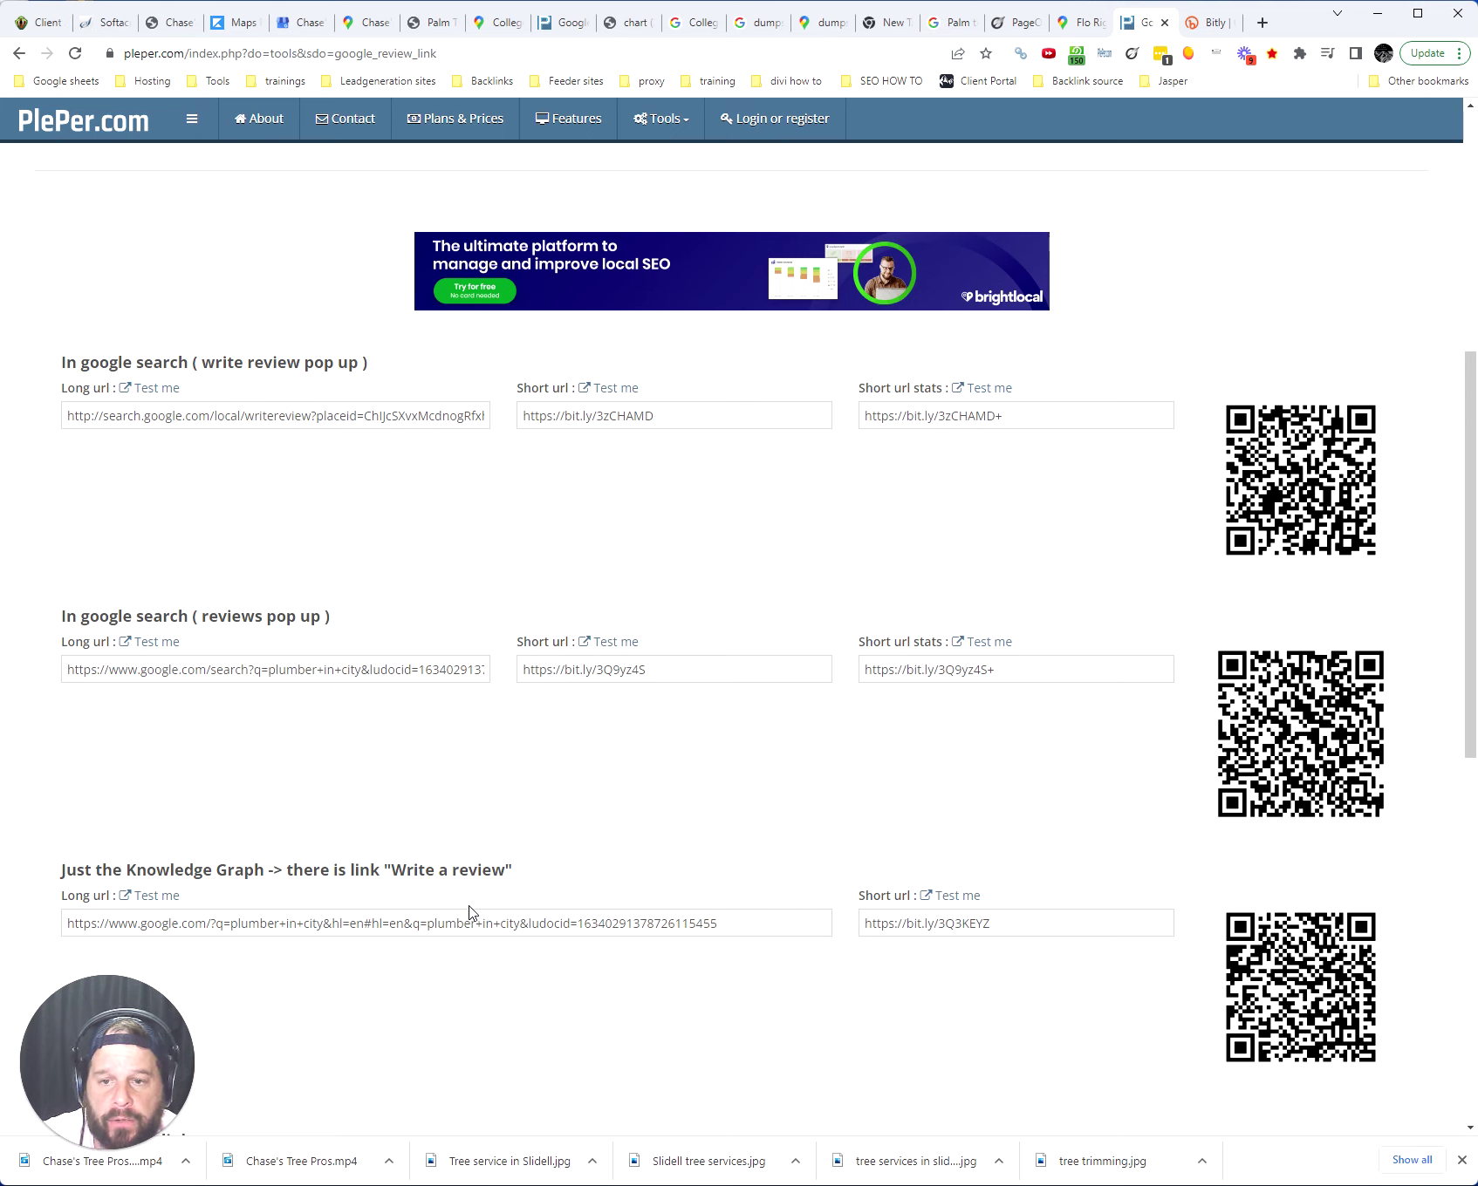
{"action": "scroll", "coordinate": [462, 907], "scroll_direction": "up", "scroll_amount": 1}
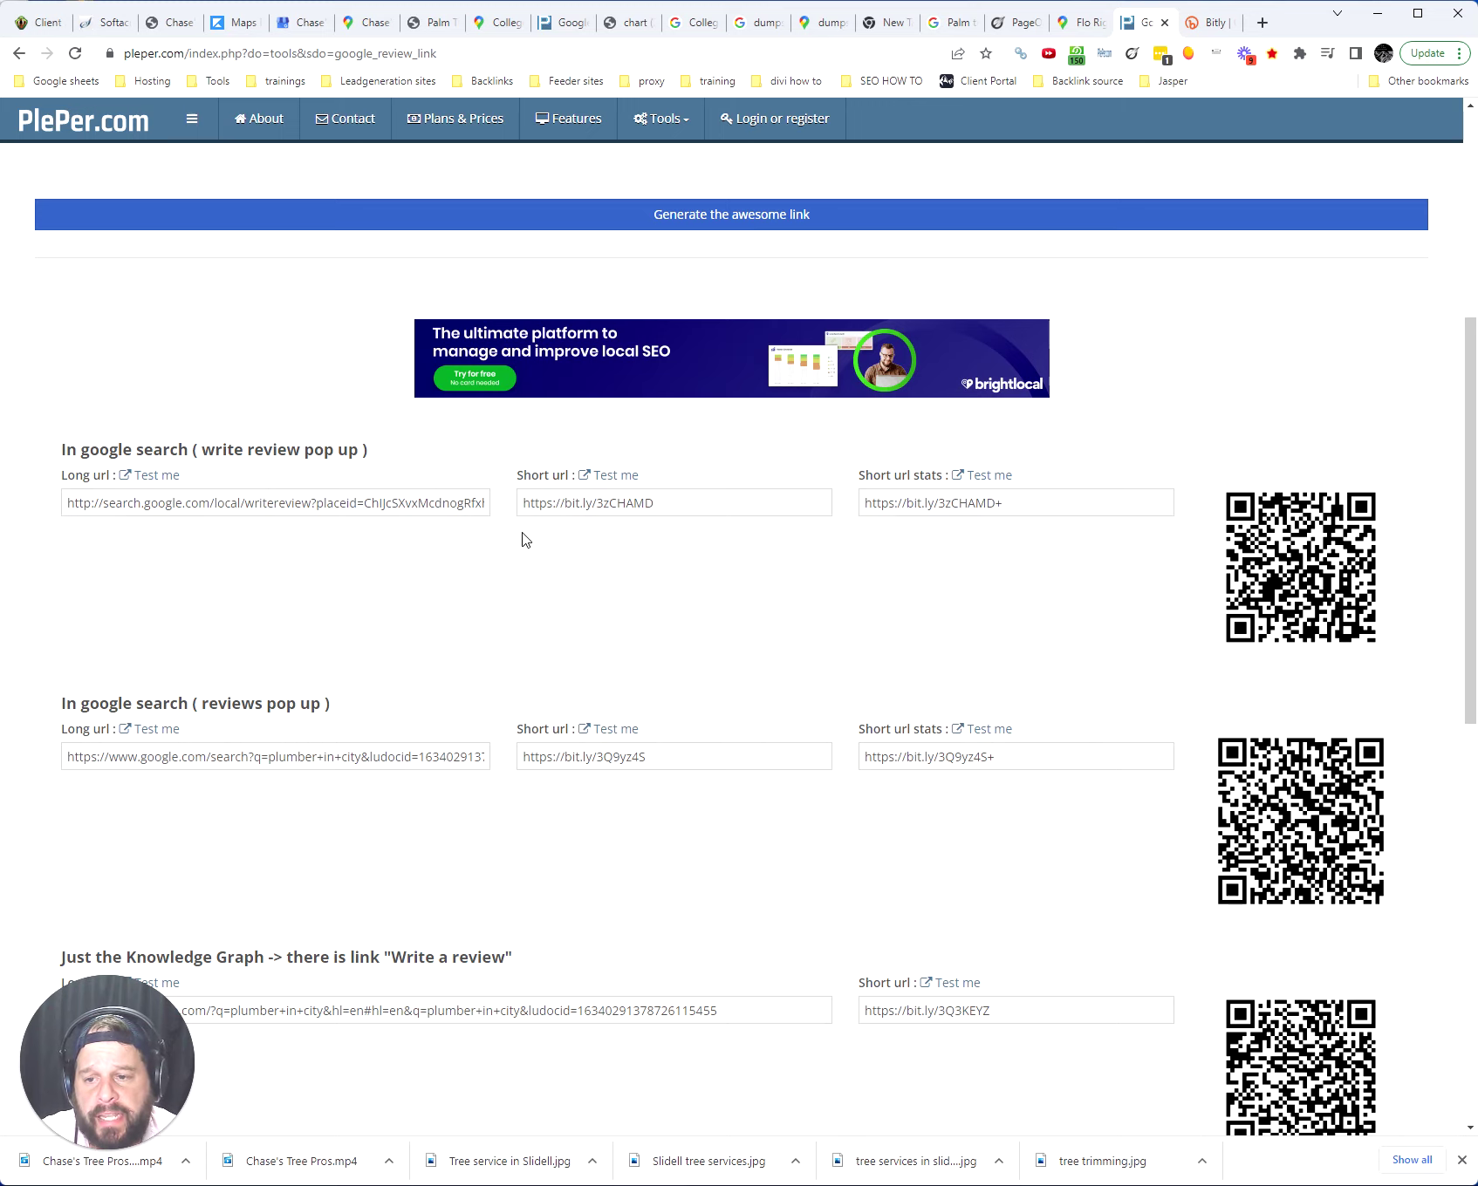
- Test the short review link, giving Flo Right Plumbing Repair five stars in the review form
{"action": "left_click", "coordinate": [619, 475]}
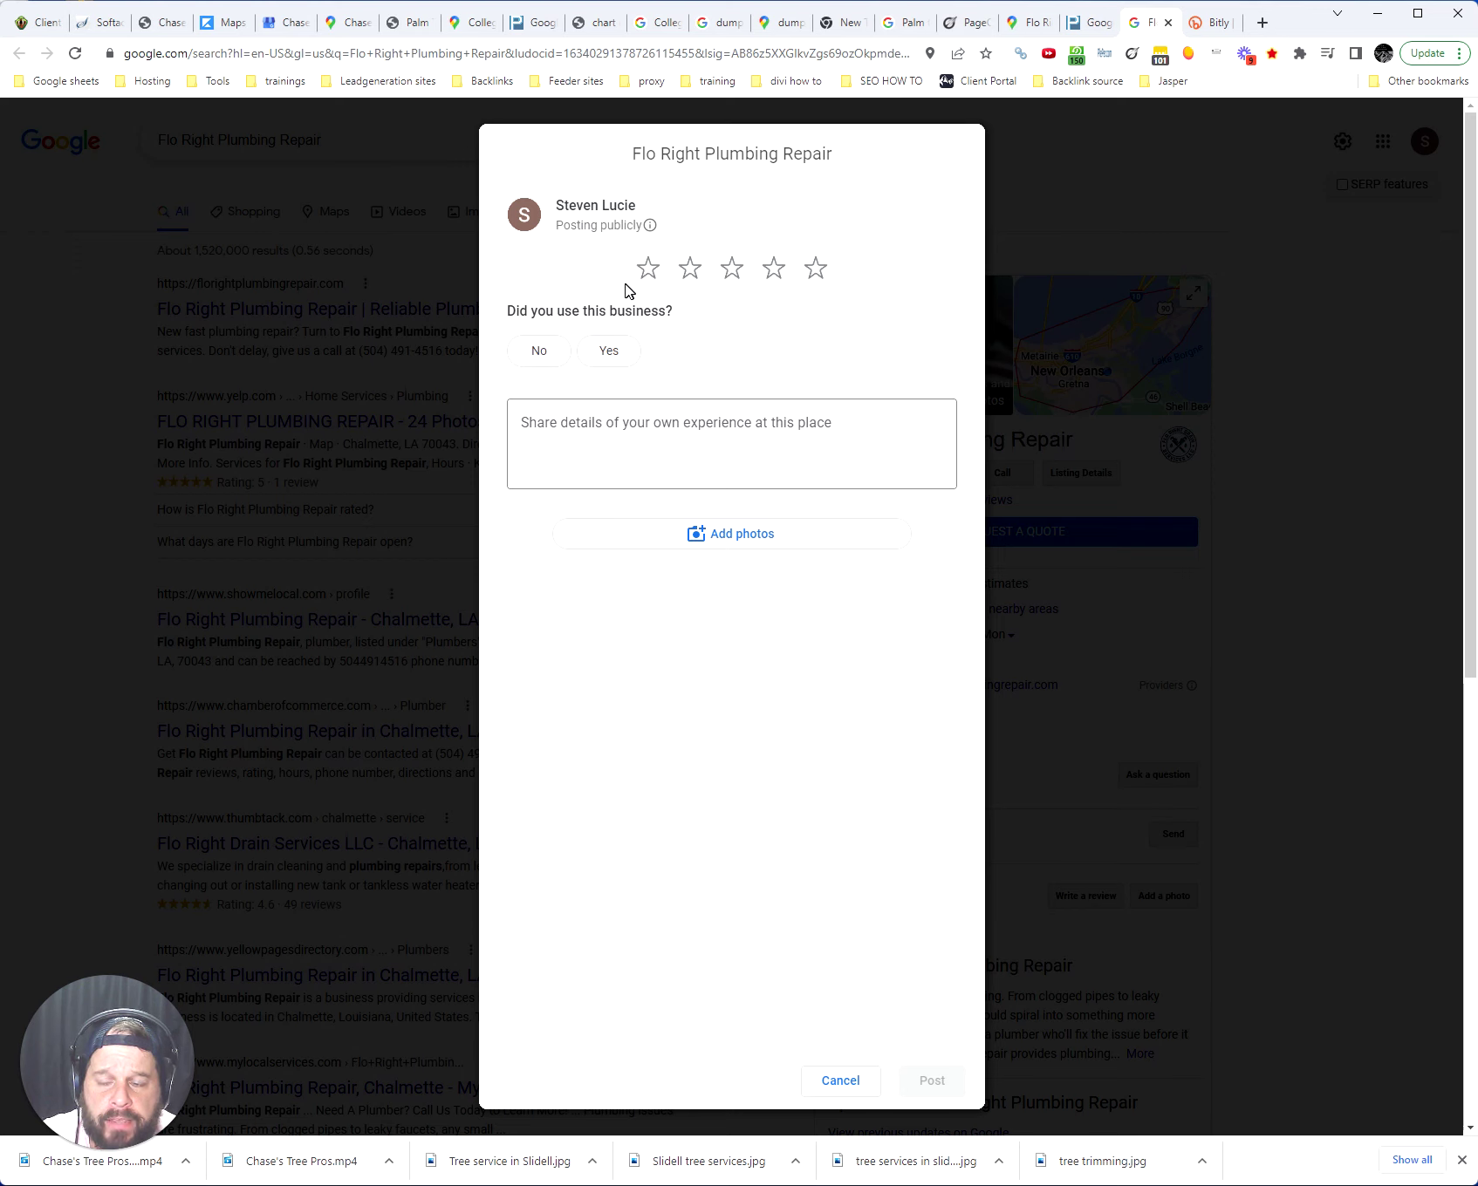
{"action": "left_click", "coordinate": [816, 277]}
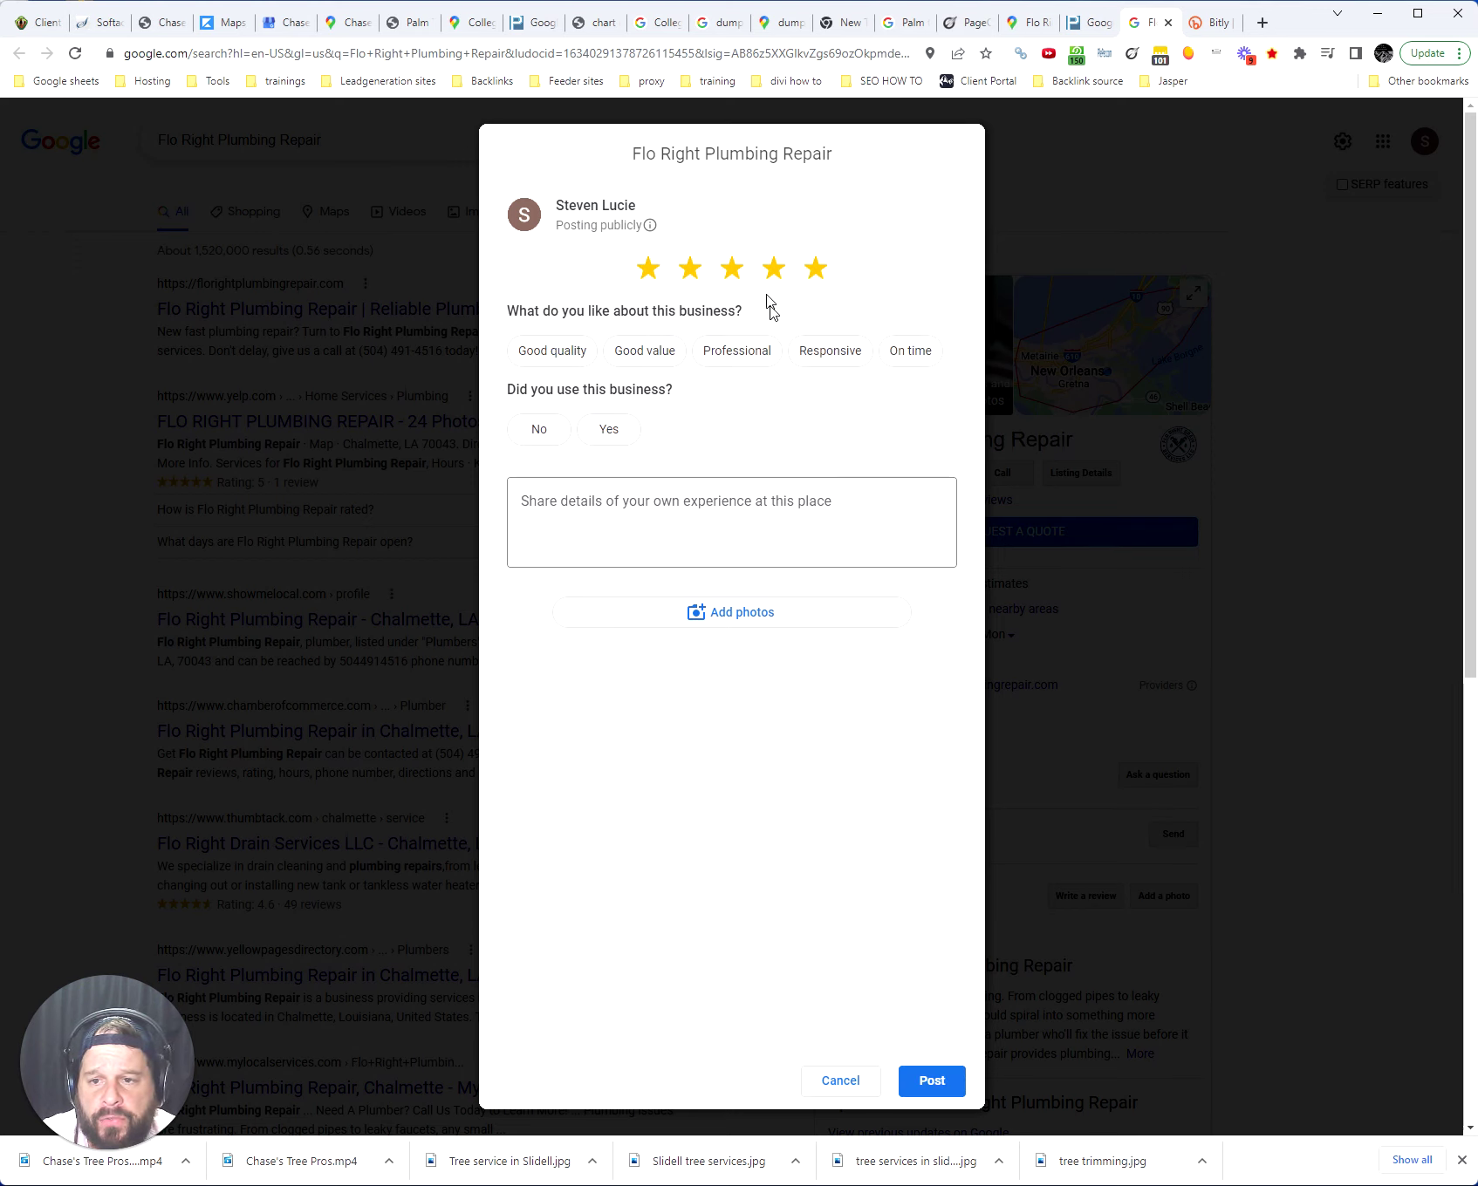
{"action": "left_click", "coordinate": [772, 521]}
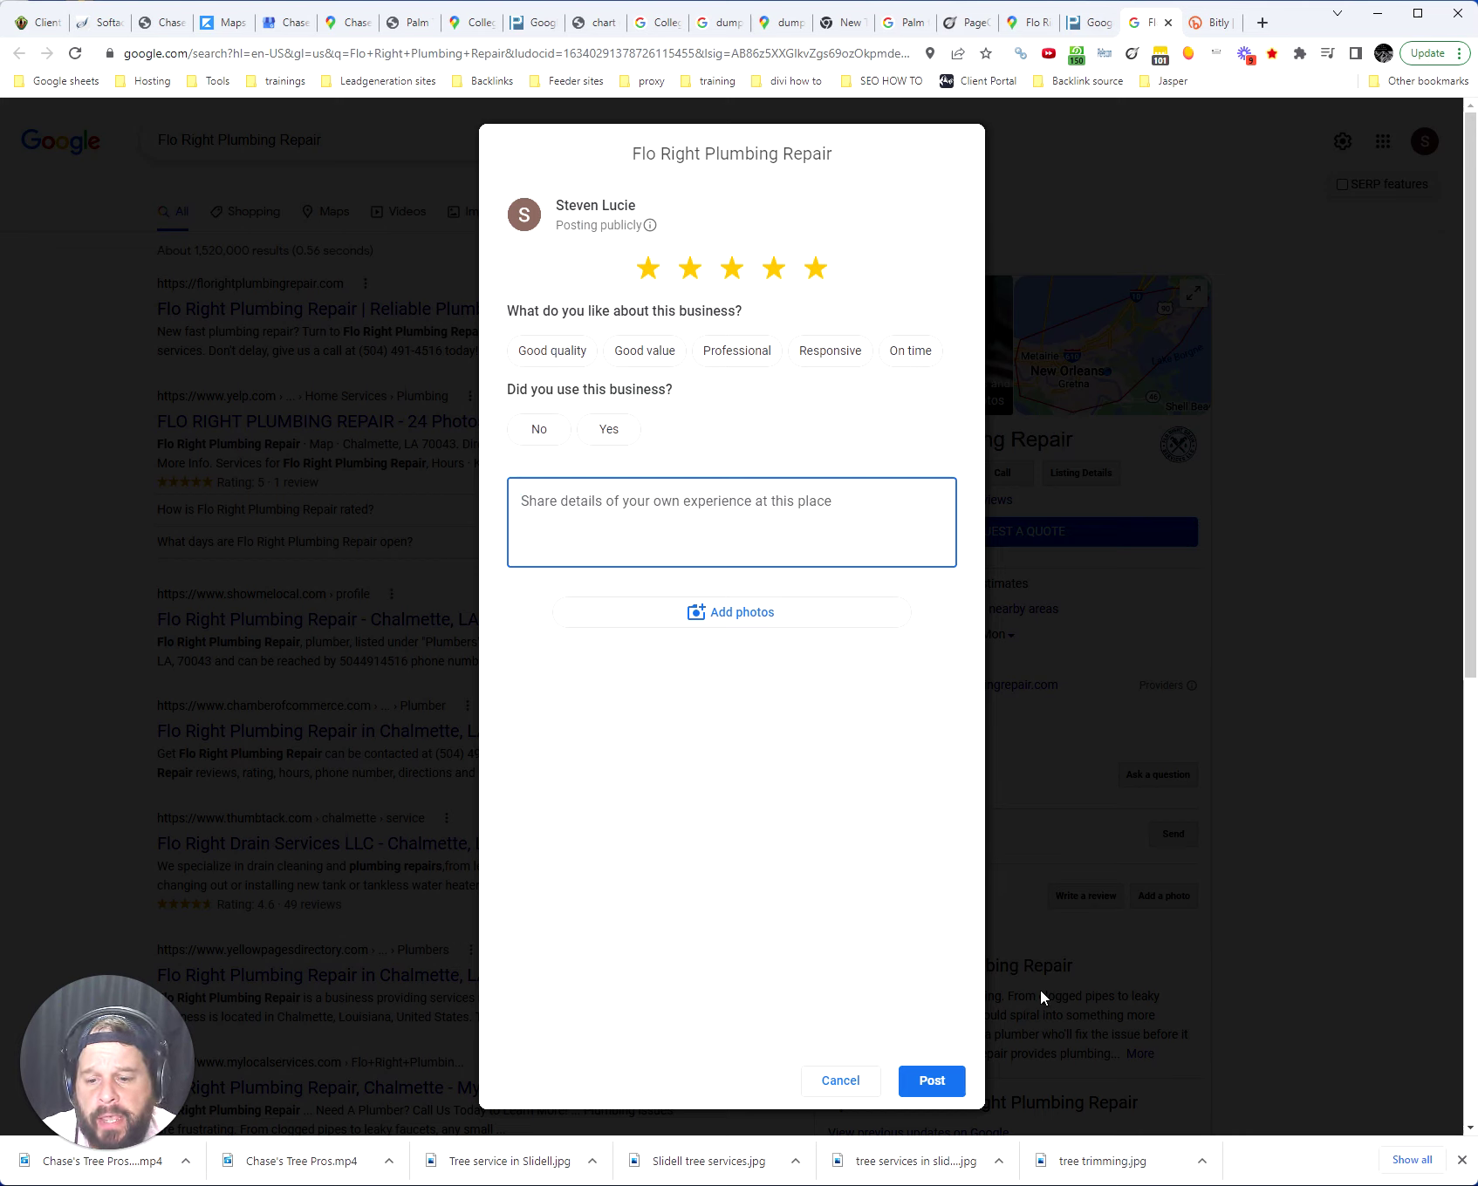
- Discard the trial review and return to the PlePer links page
{"action": "left_click", "coordinate": [1046, 157]}
{"action": "left_click", "coordinate": [869, 207]}
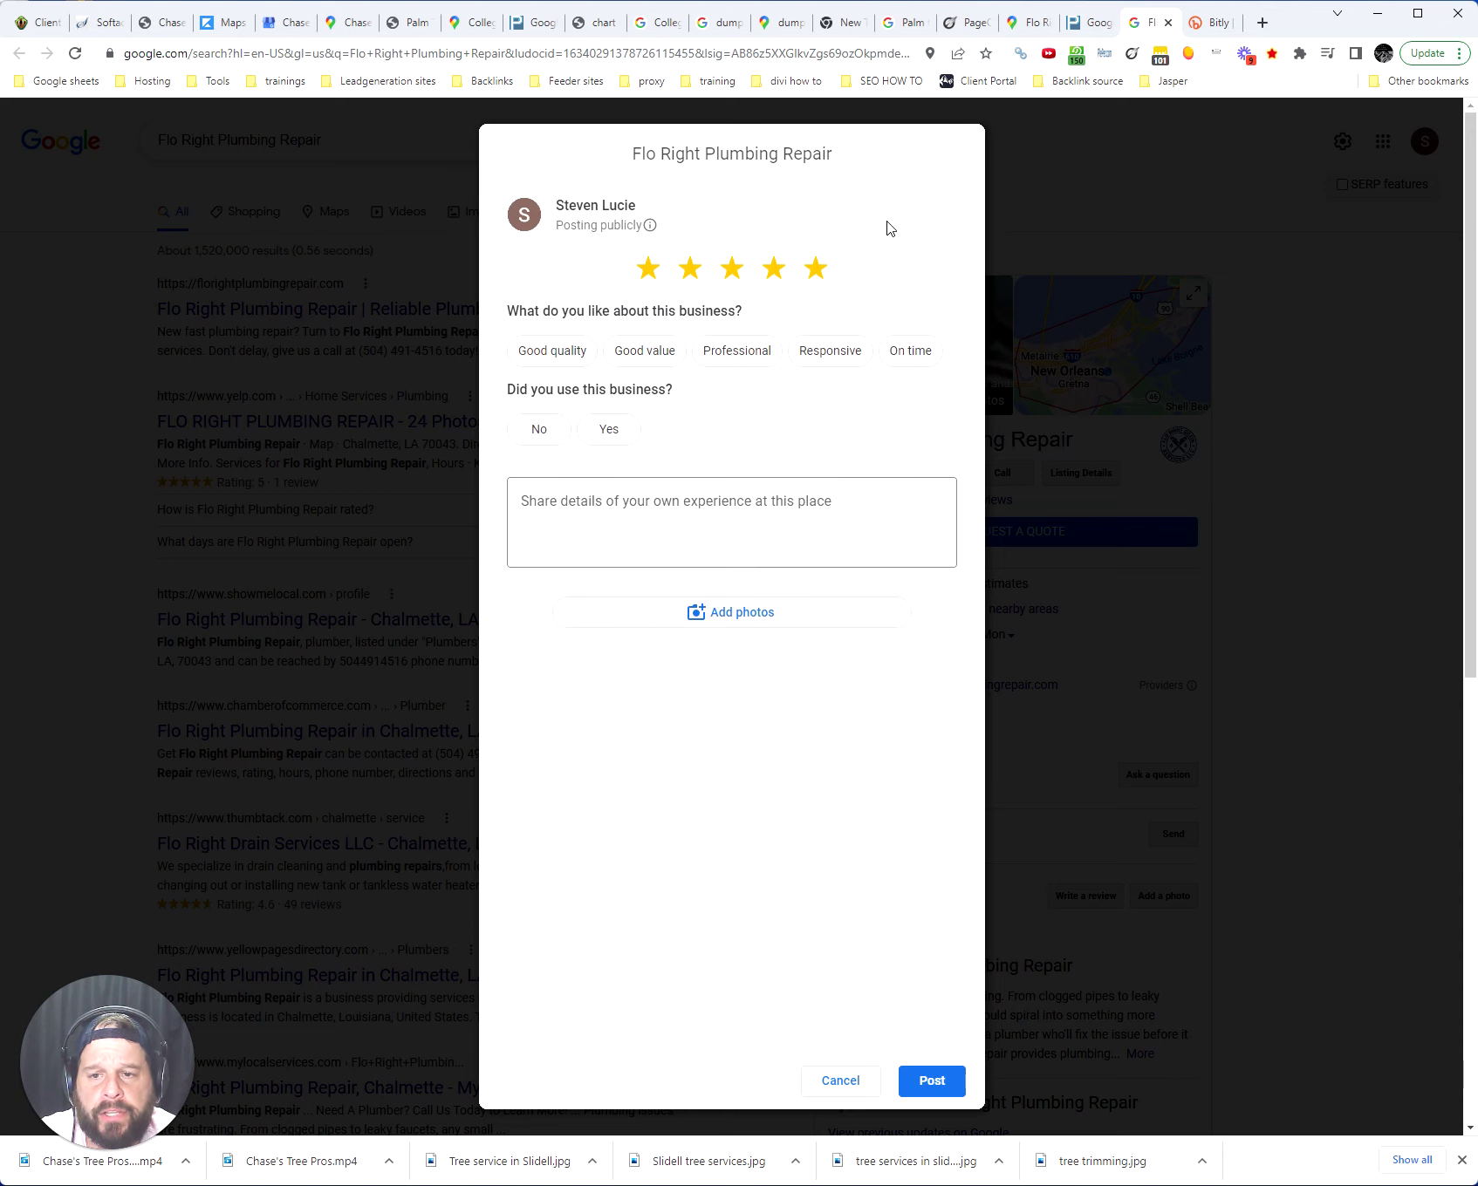
{"action": "left_click", "coordinate": [843, 1084]}
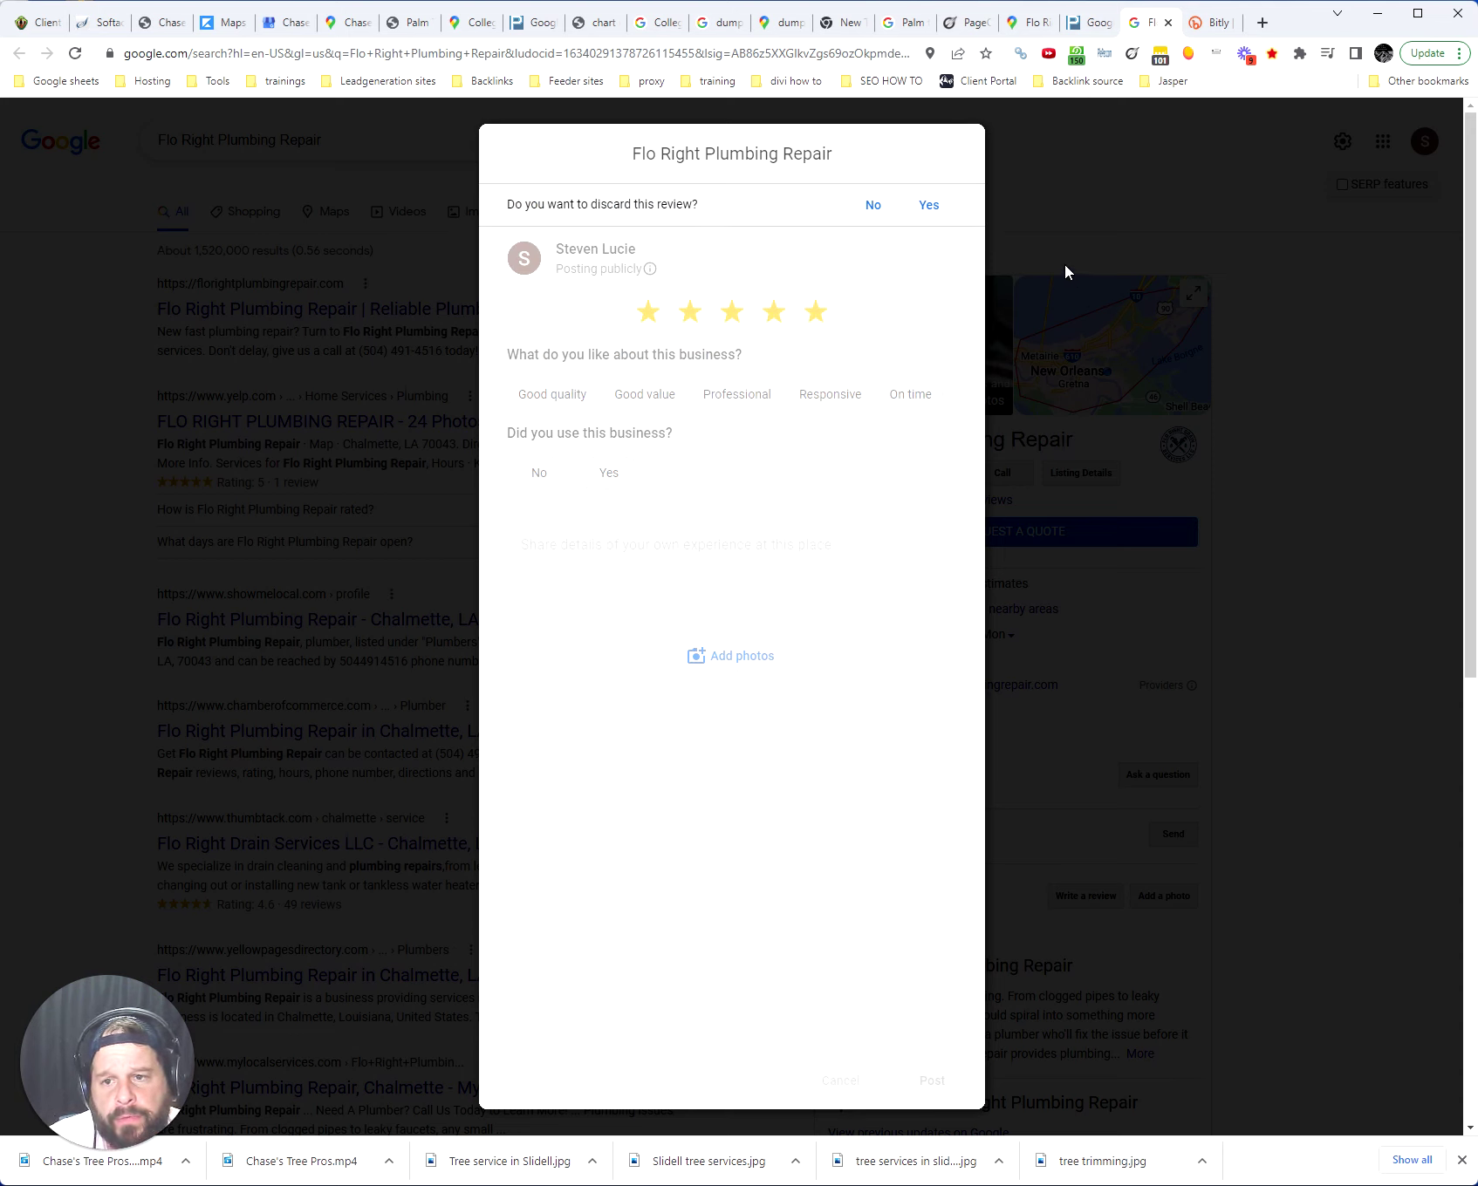
{"action": "left_click", "coordinate": [928, 206]}
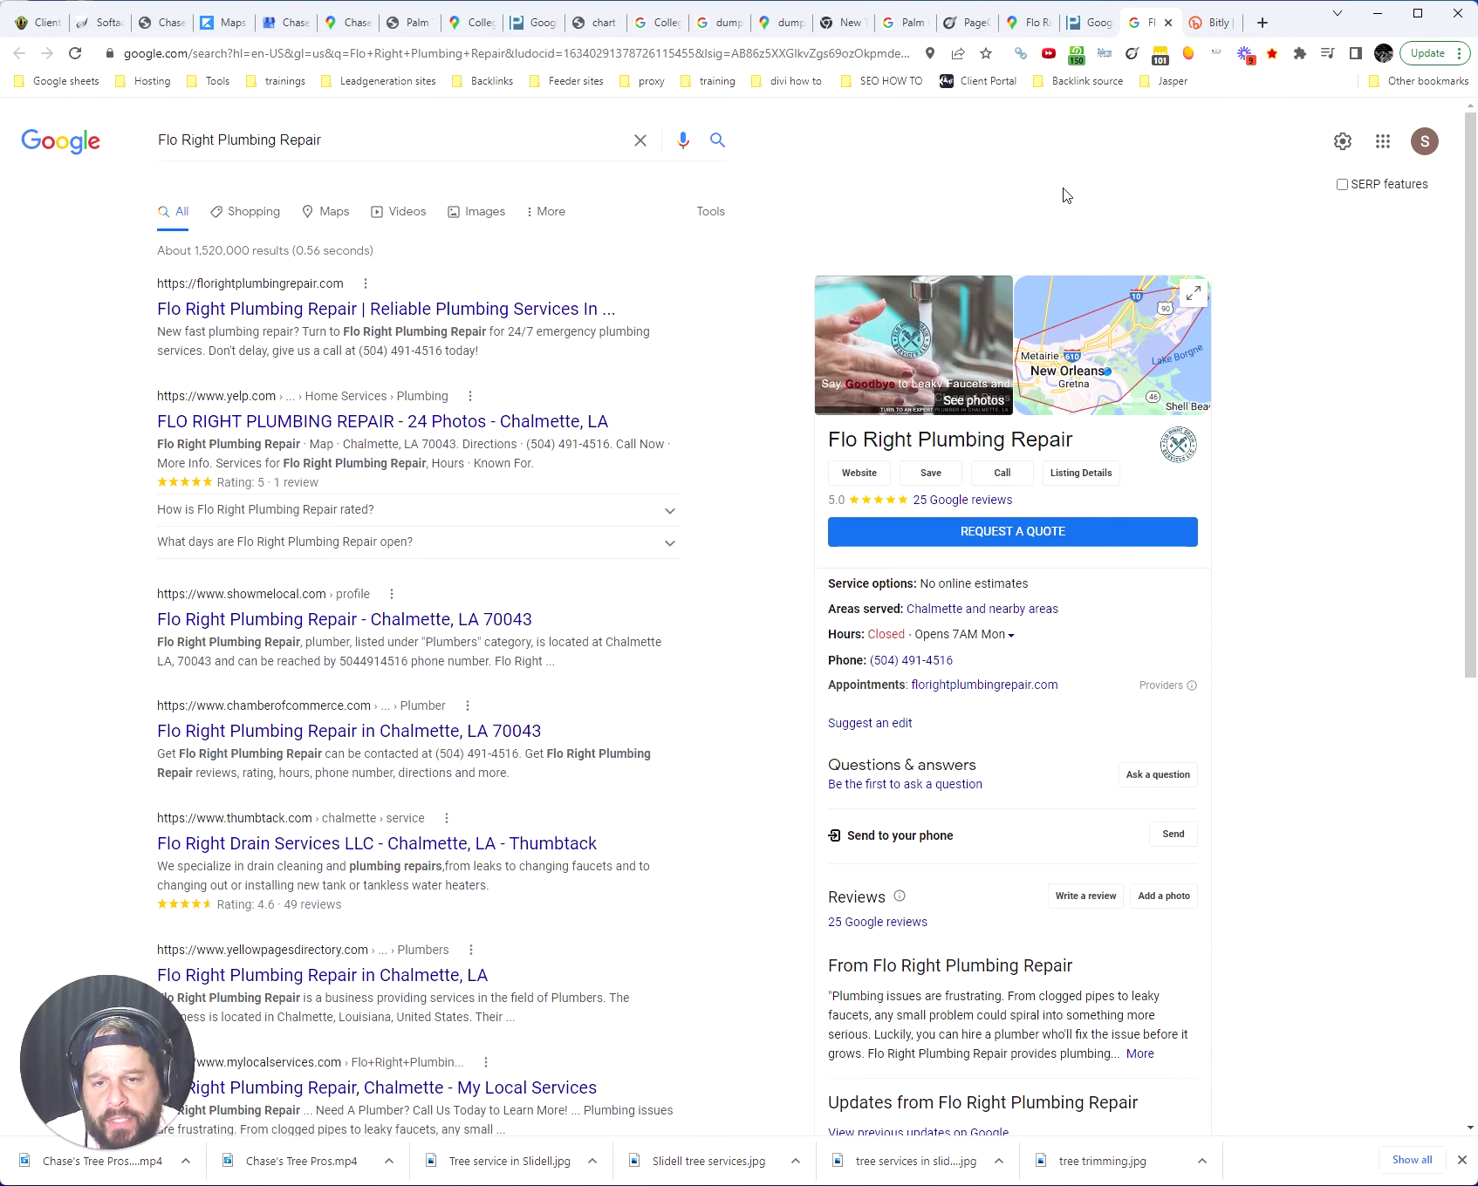
{"action": "left_click", "coordinate": [1085, 26]}
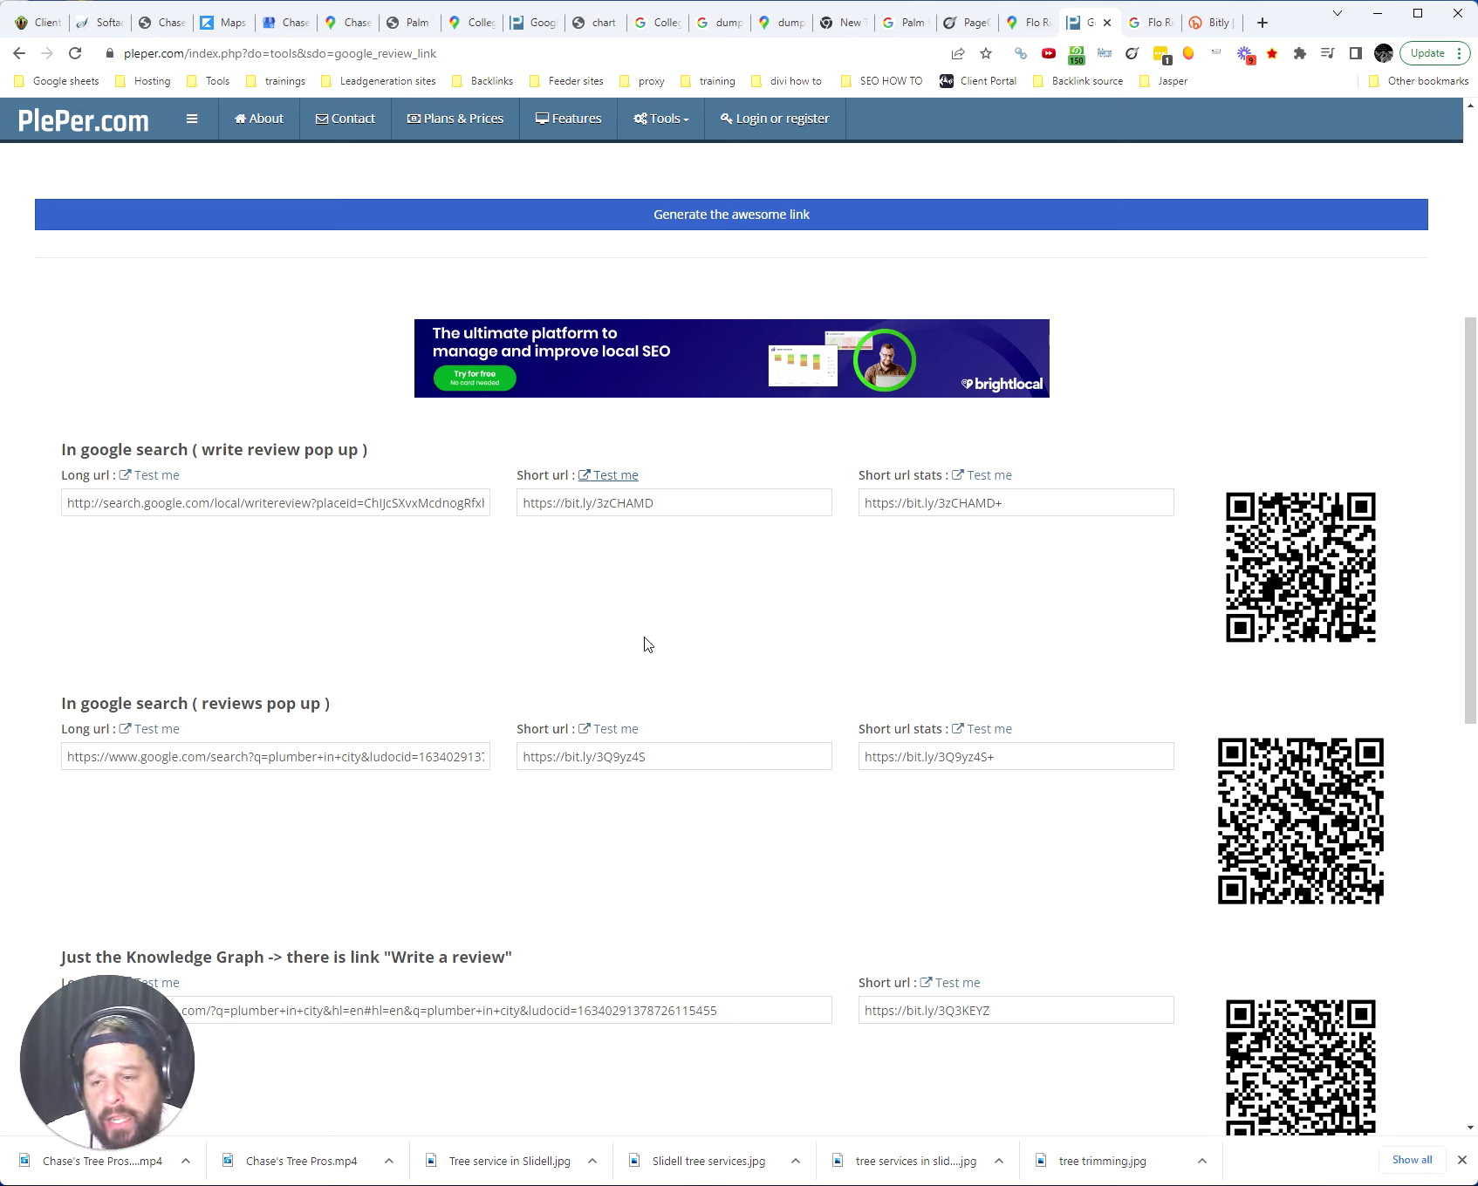
{"action": "left_click_drag", "start_coordinate": [653, 503], "coordinate": [824, 590]}
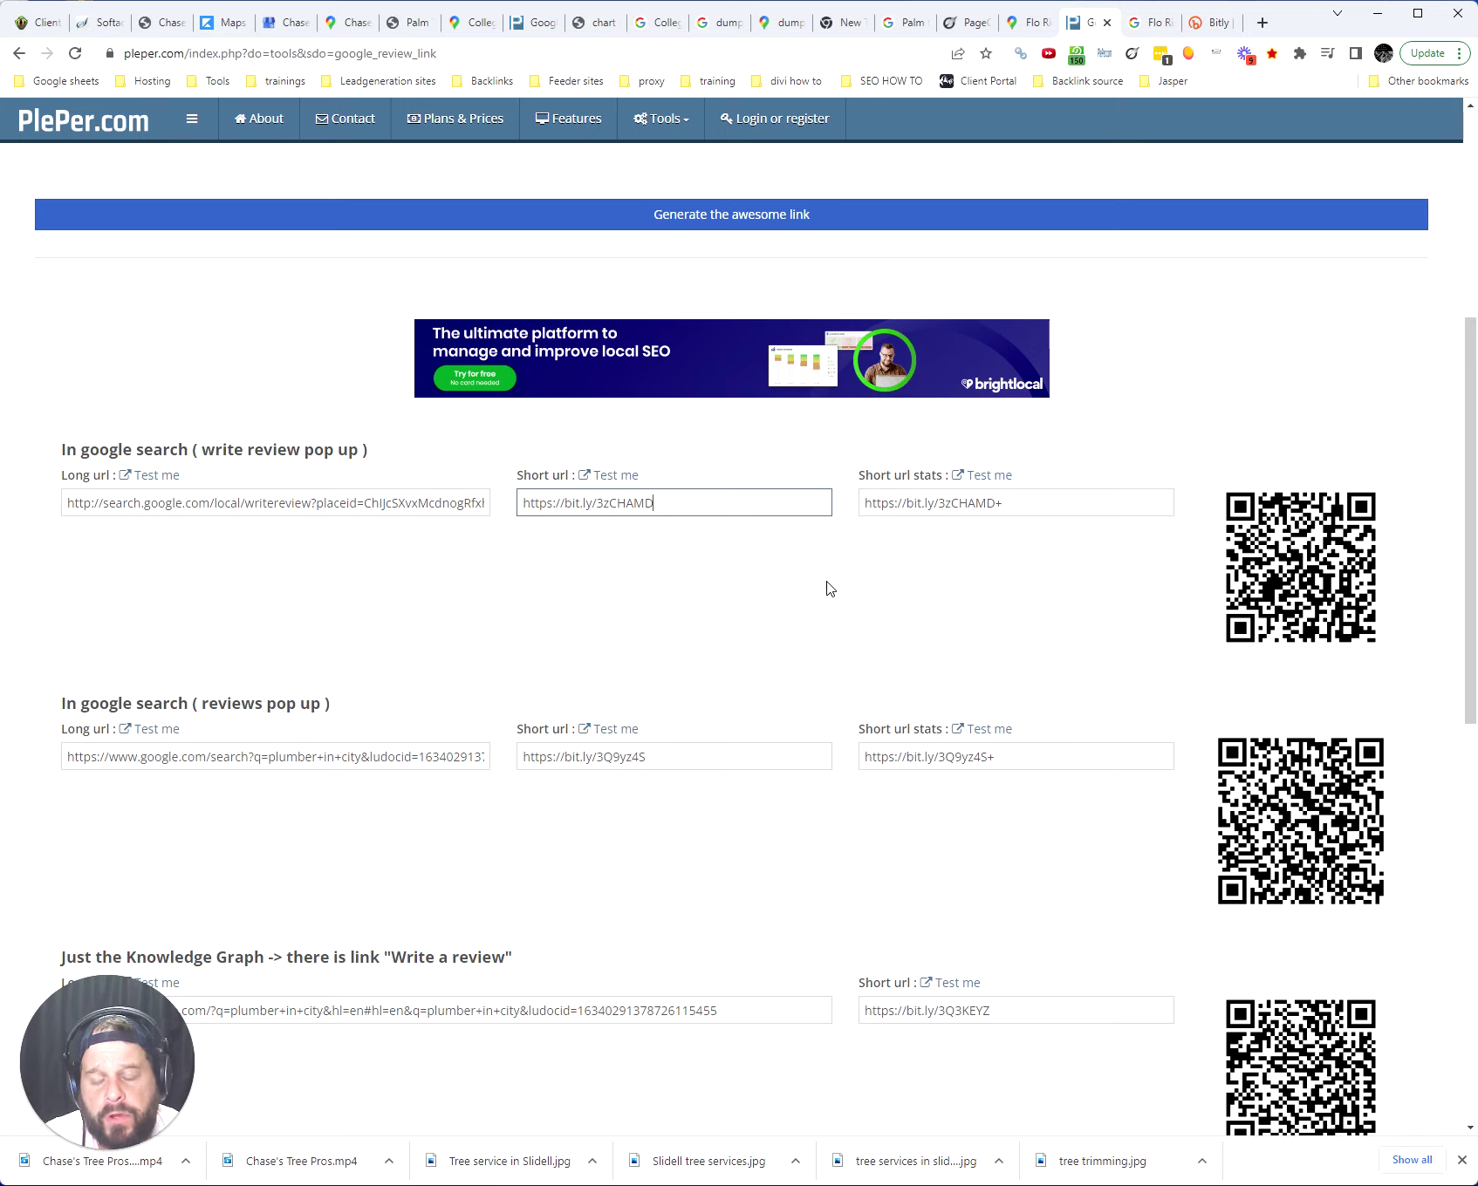
{"action": "left_click", "coordinate": [731, 647]}
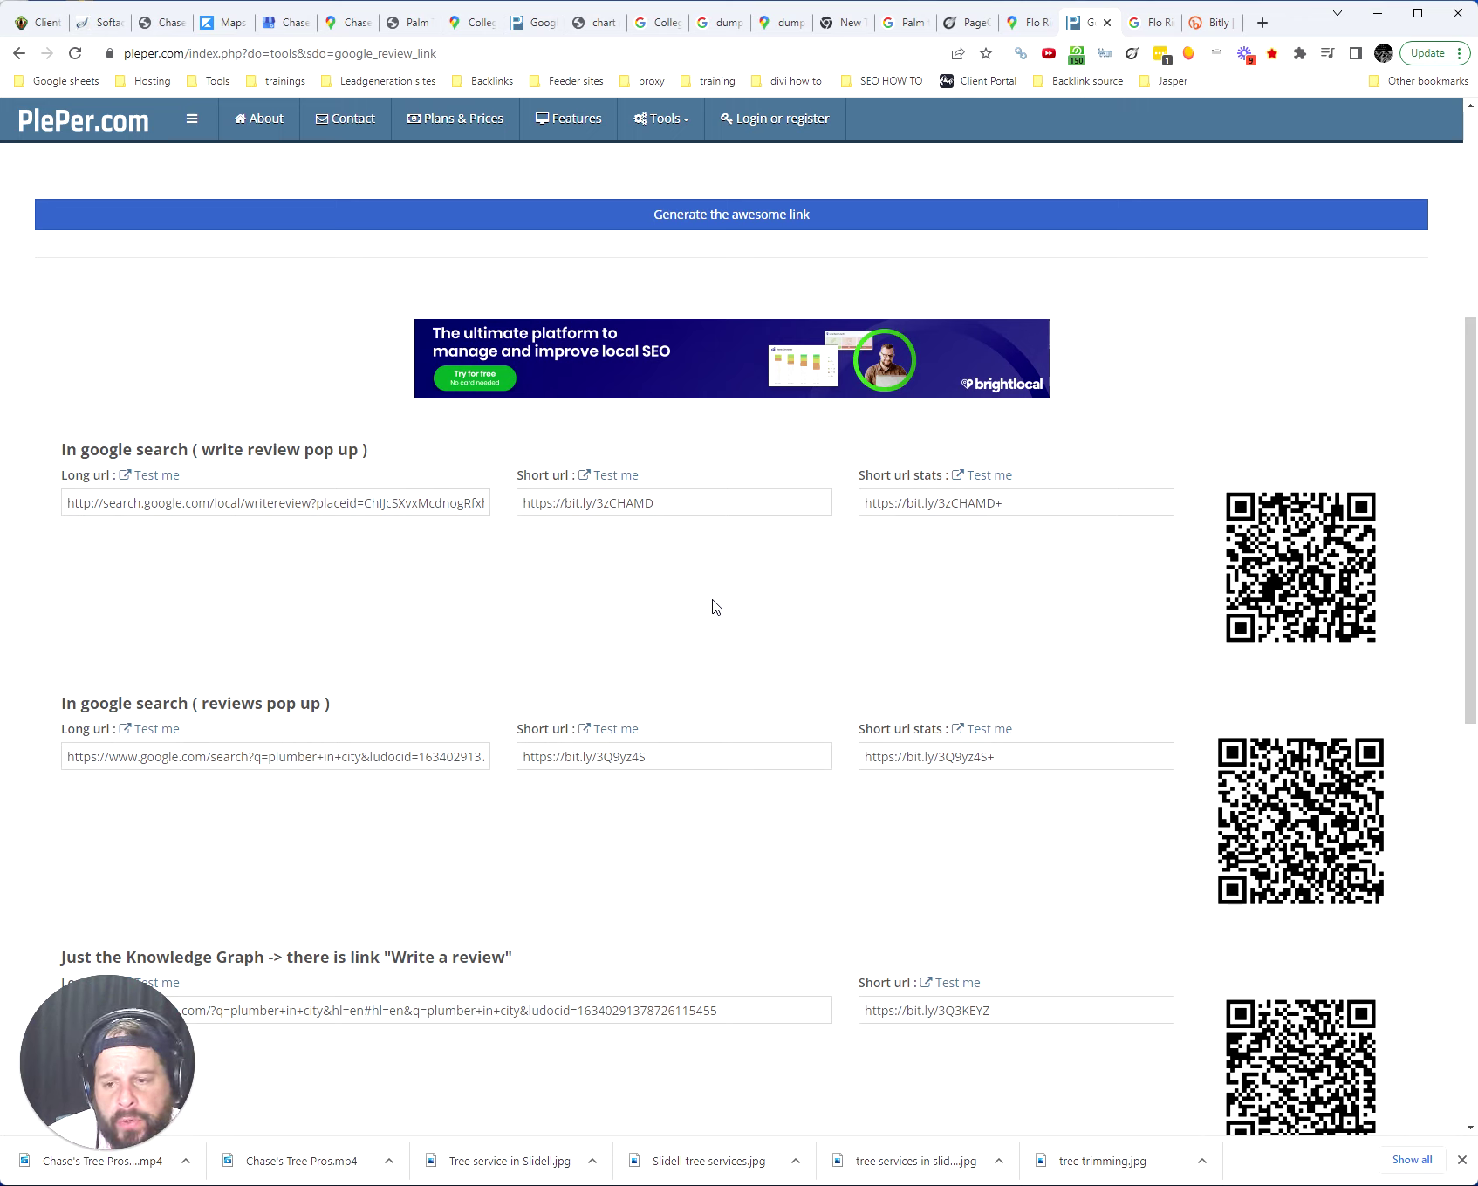
{"action": "left_click_drag", "start_coordinate": [654, 503], "coordinate": [495, 528]}
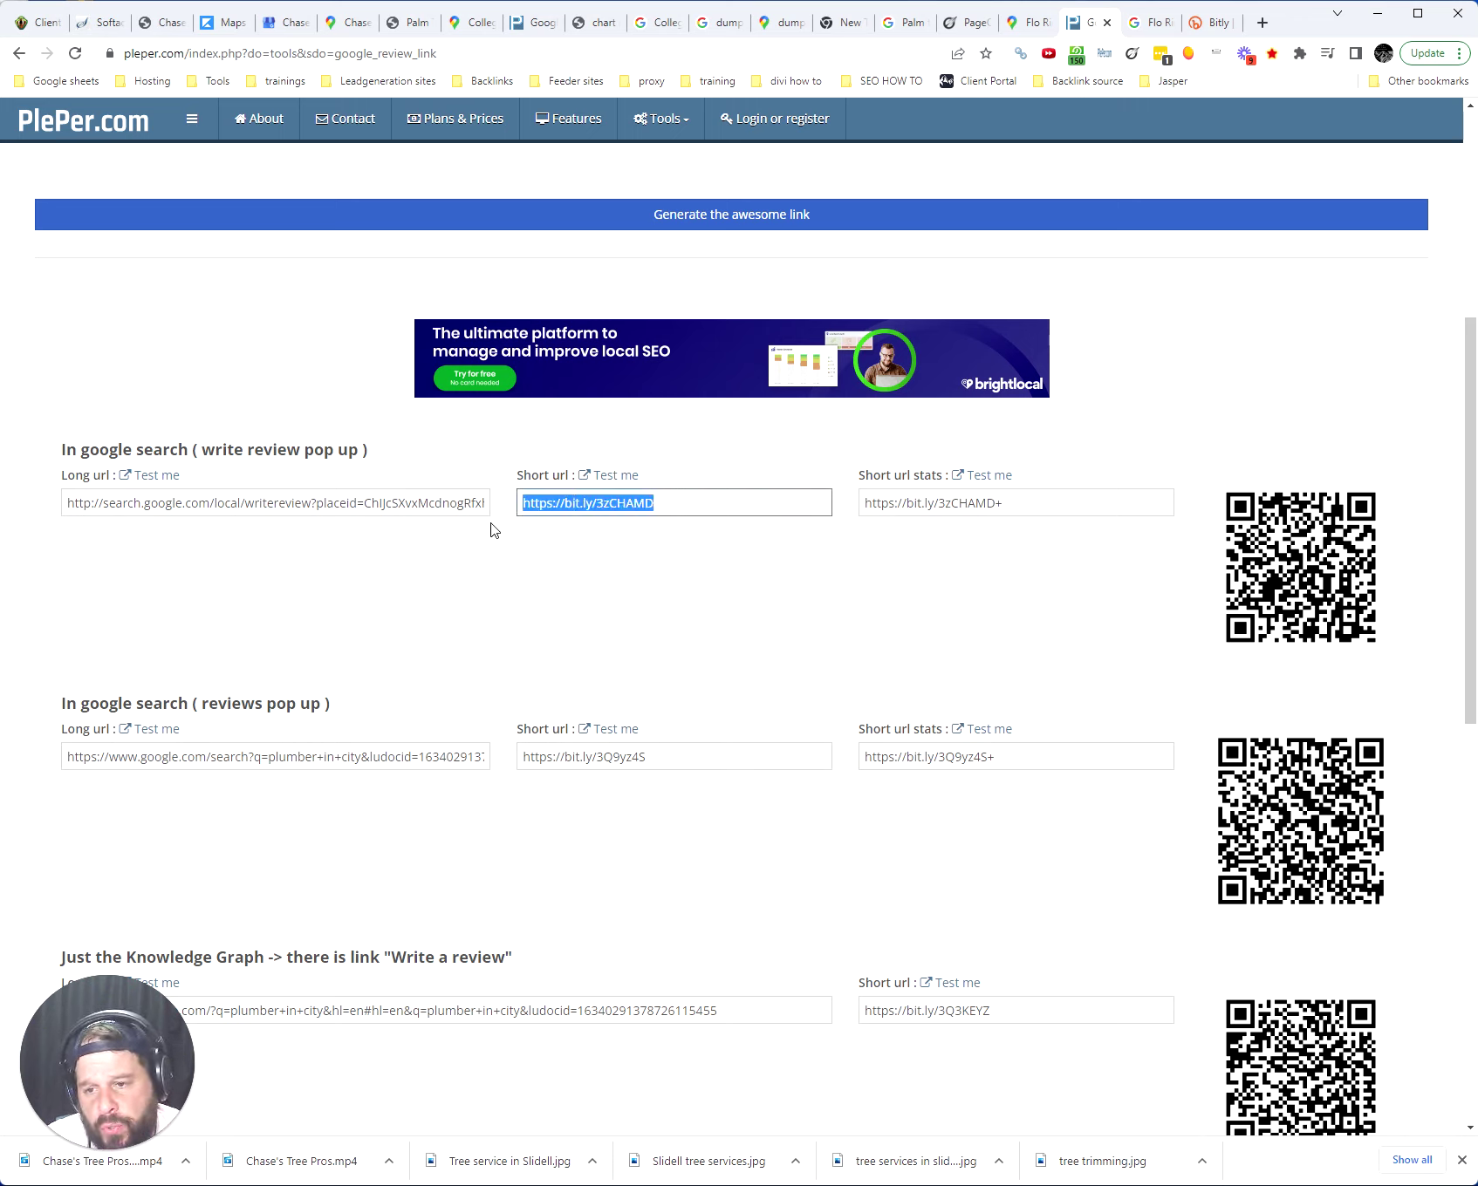
{"action": "left_click", "coordinate": [524, 600]}
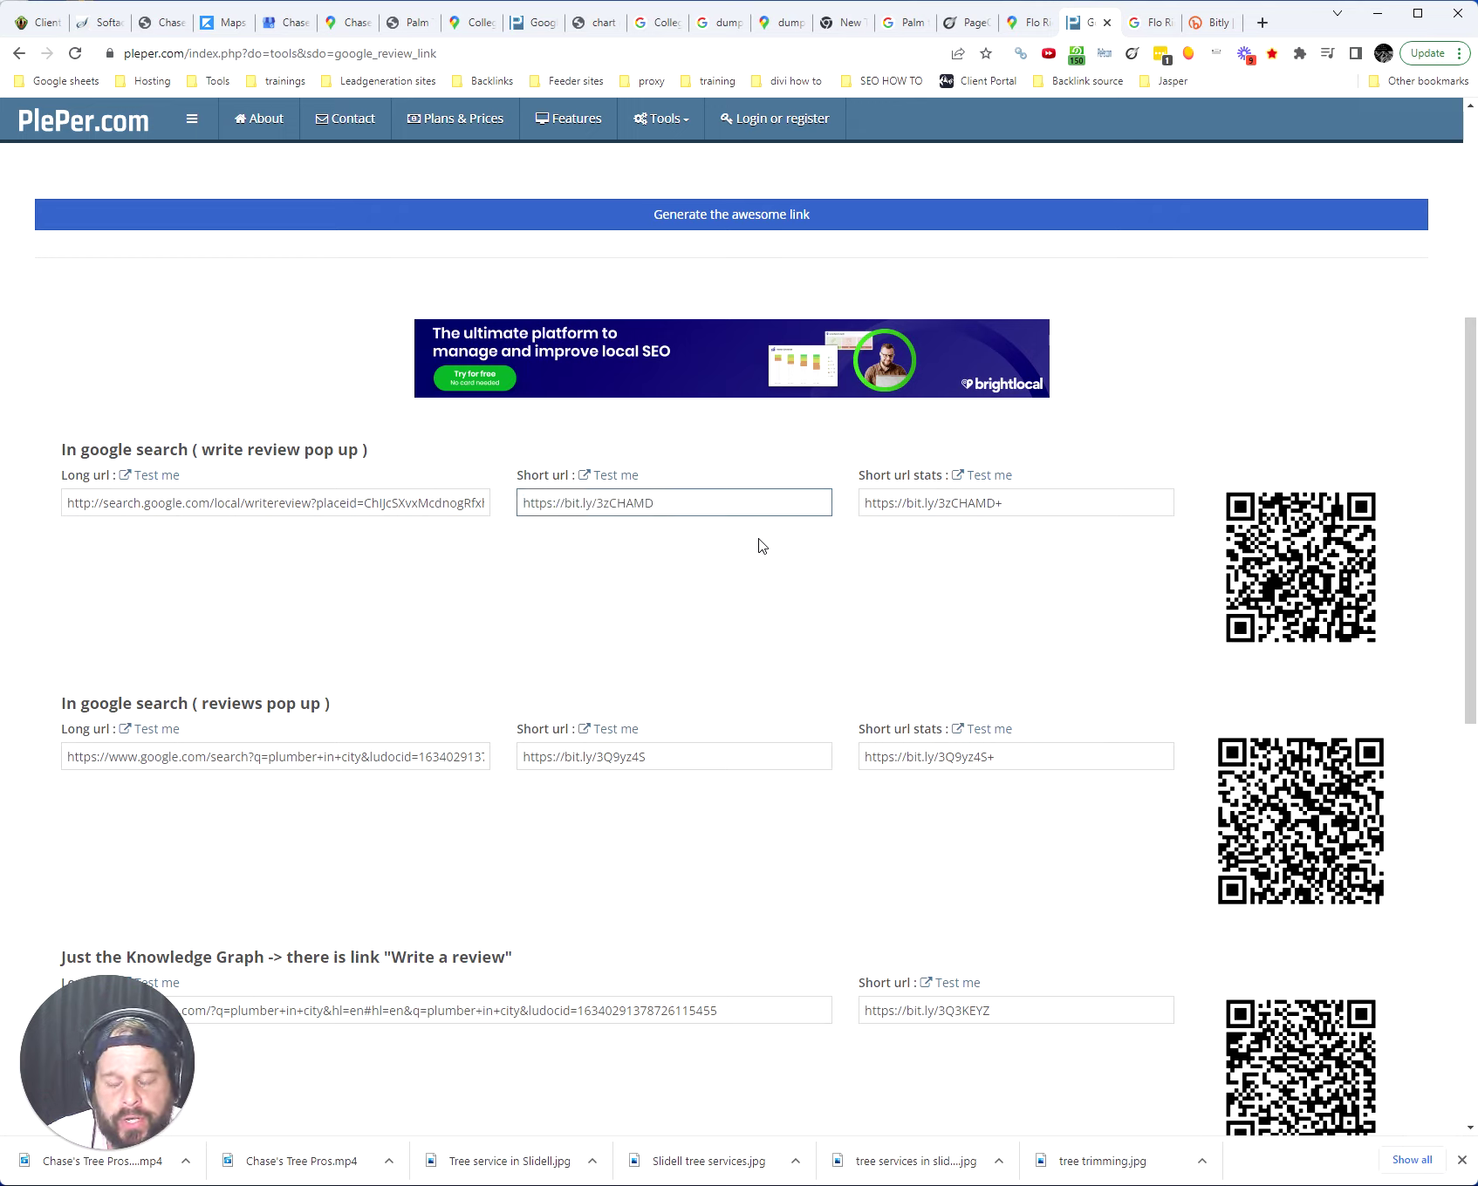